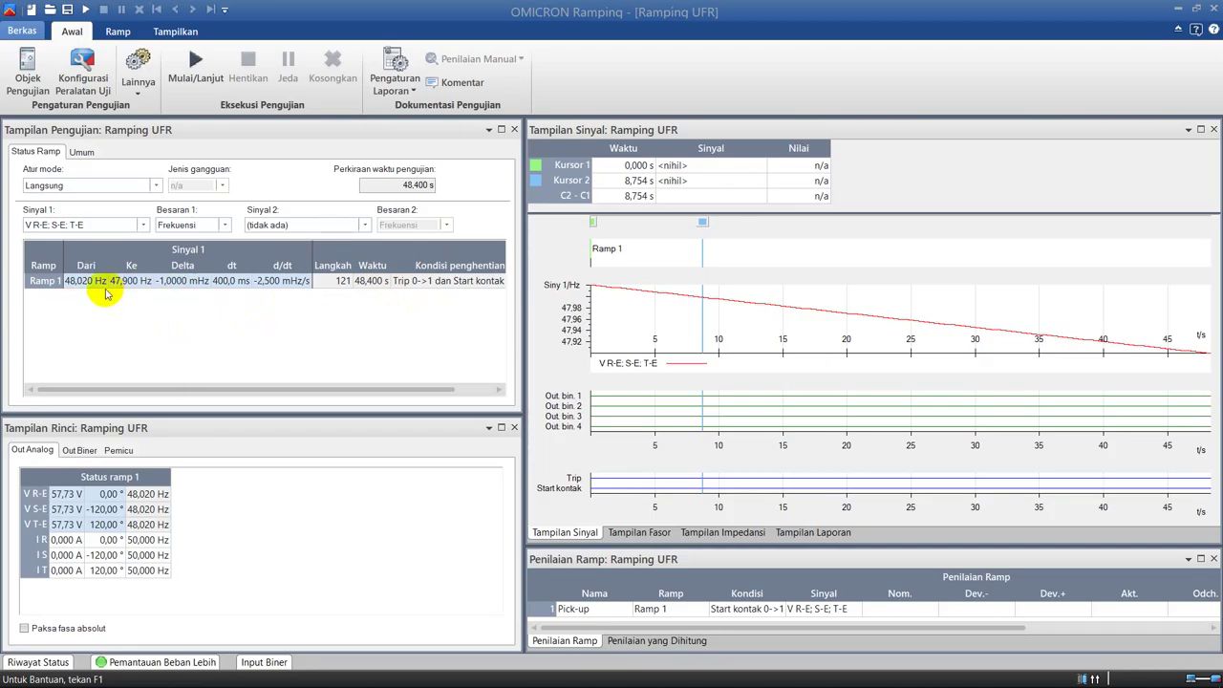
- Select V R-E; S-E; T-E as the Sinyal 1 quantity to ramp
{"action": "left_click", "coordinate": [140, 225]}
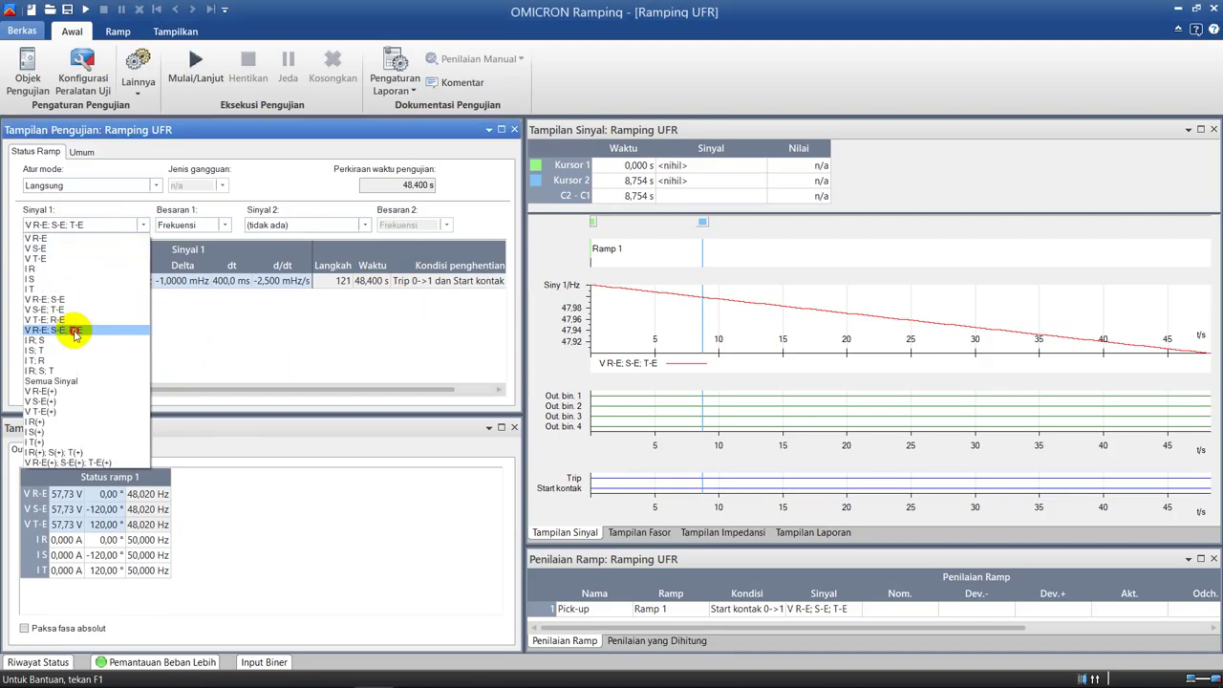
{"action": "left_click", "coordinate": [74, 330]}
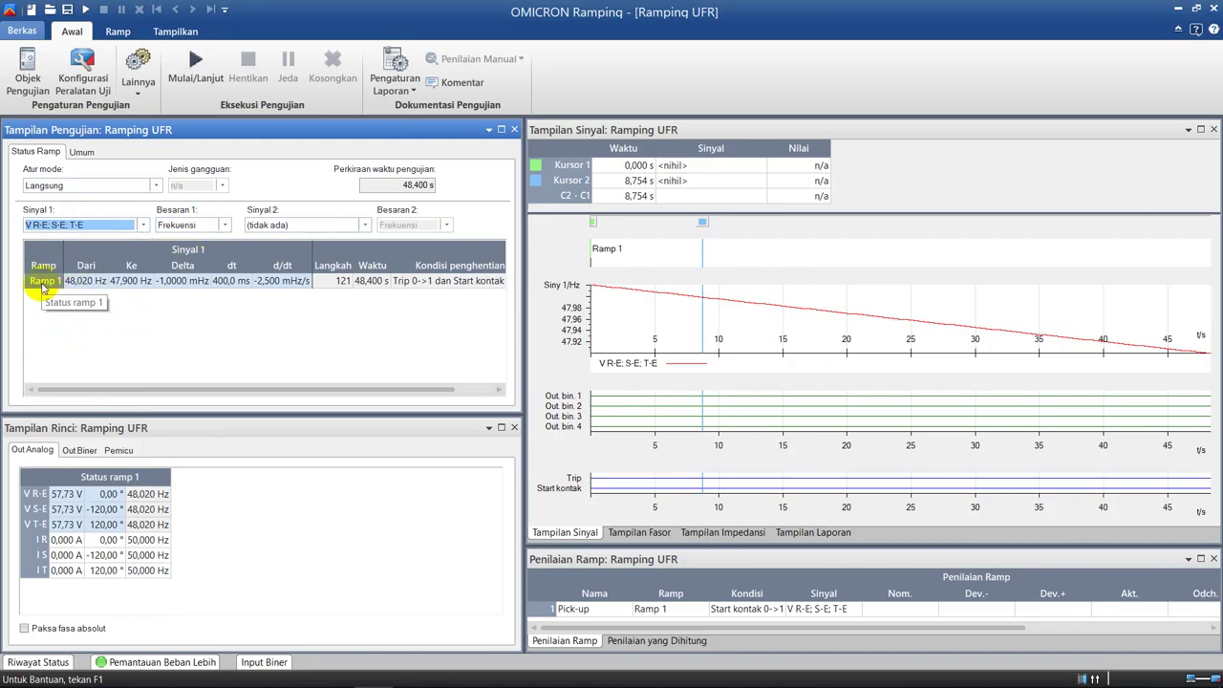
- Examine Ramp 1's start and end frequencies, delta, dt and d/dt settings
{"action": "left_click", "coordinate": [82, 281]}
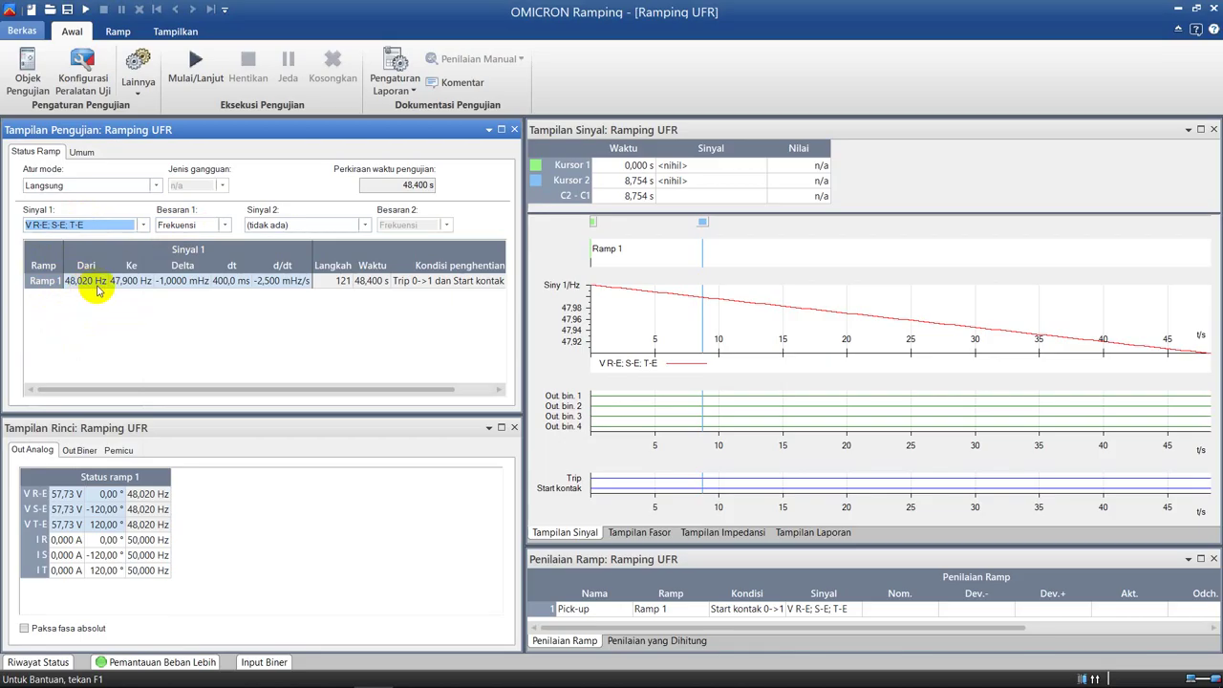
{"action": "left_click", "coordinate": [121, 291]}
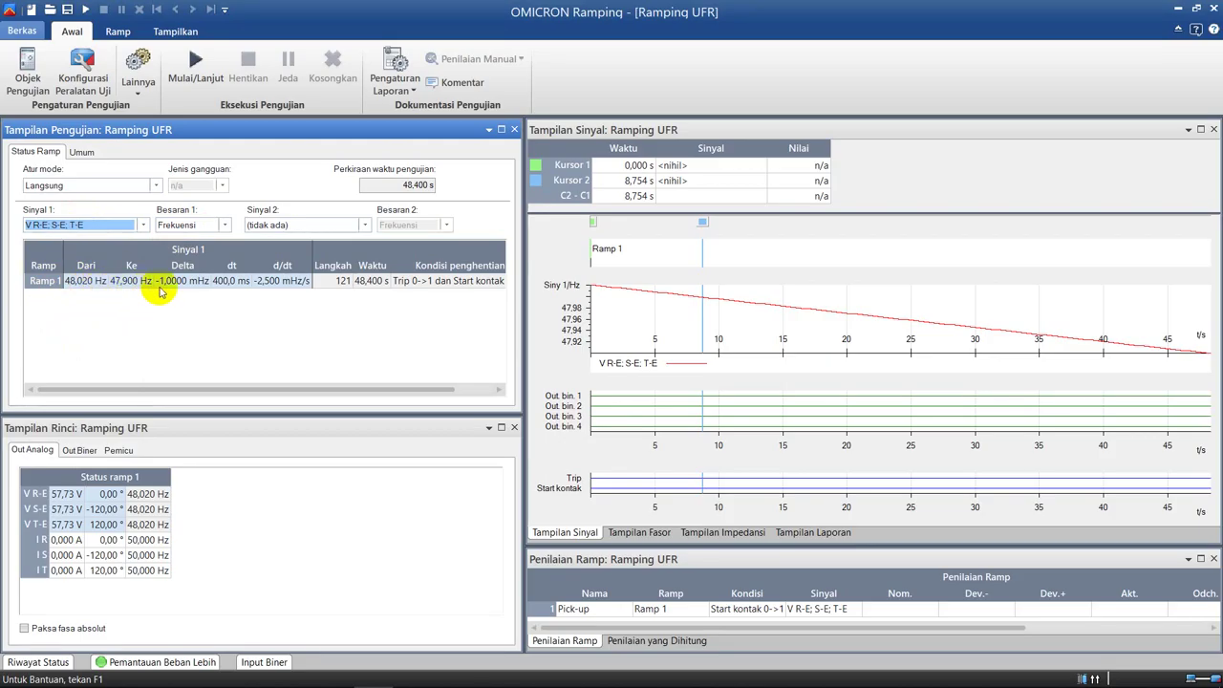
{"action": "left_click", "coordinate": [180, 282]}
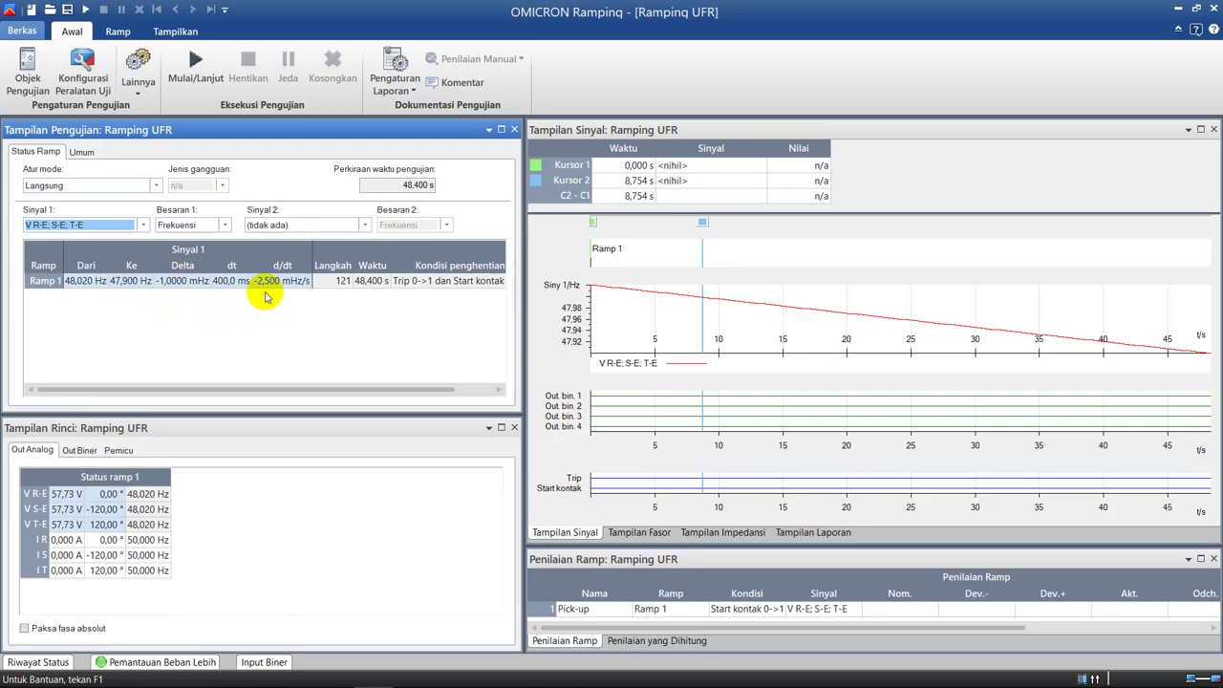
{"action": "left_click", "coordinate": [222, 286]}
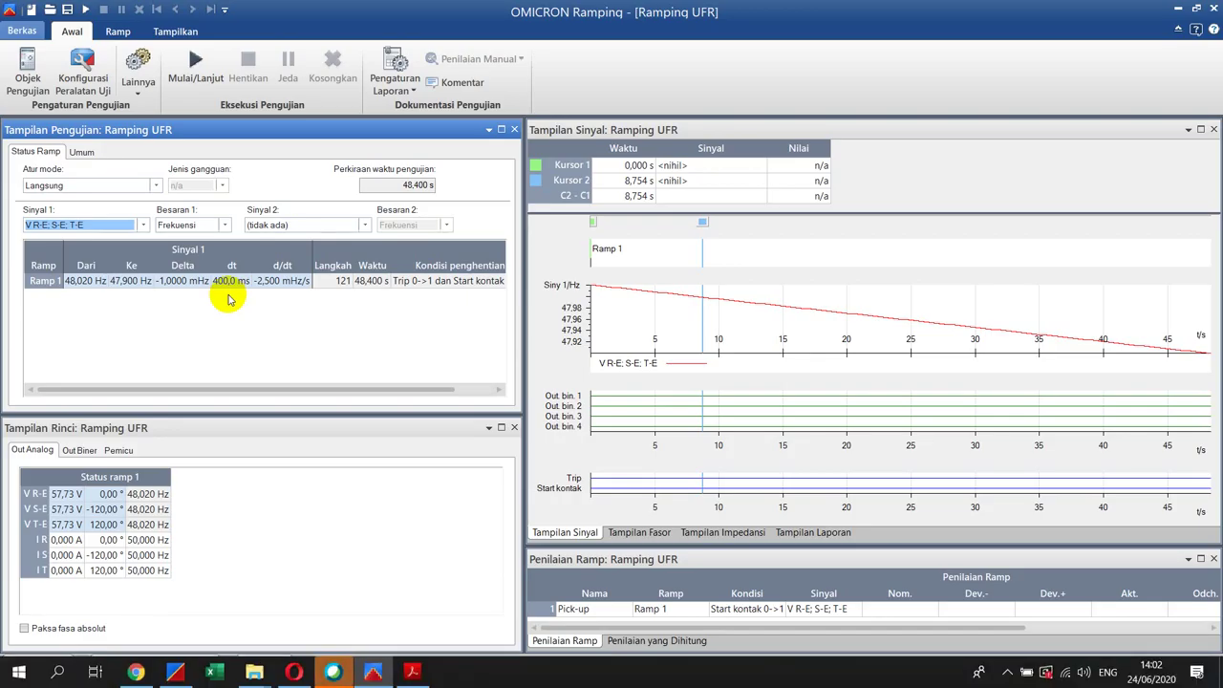
{"action": "left_click", "coordinate": [229, 283]}
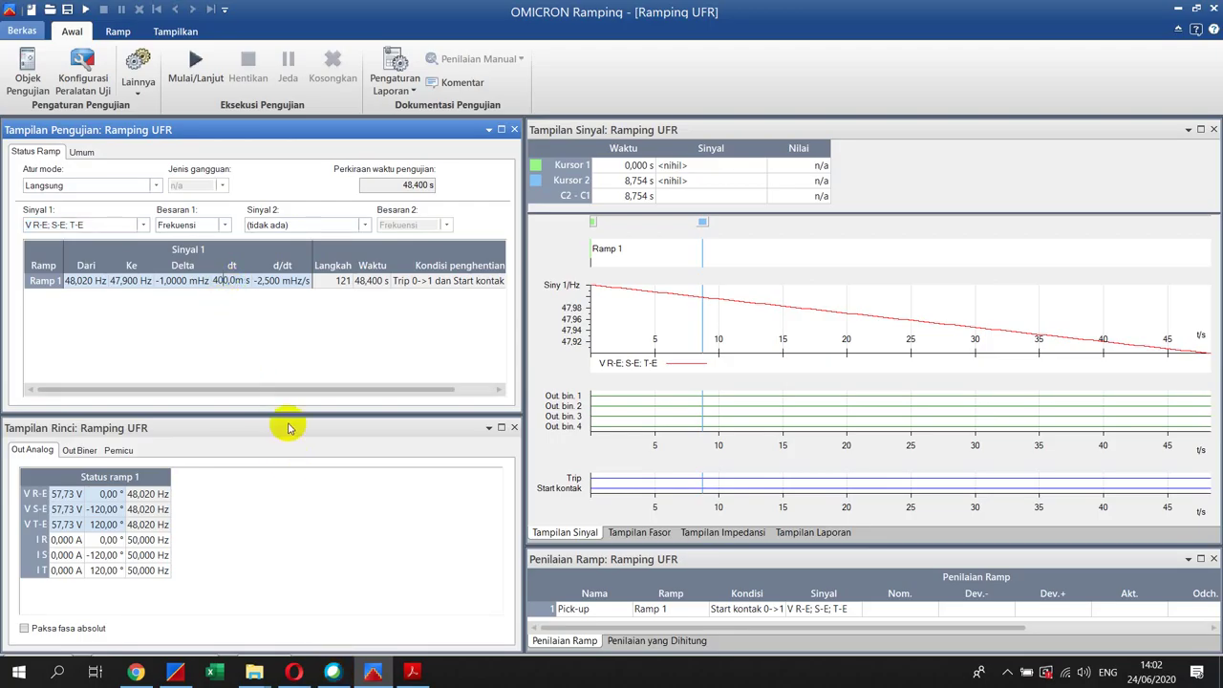
{"action": "mouse_move", "coordinate": [302, 673]}
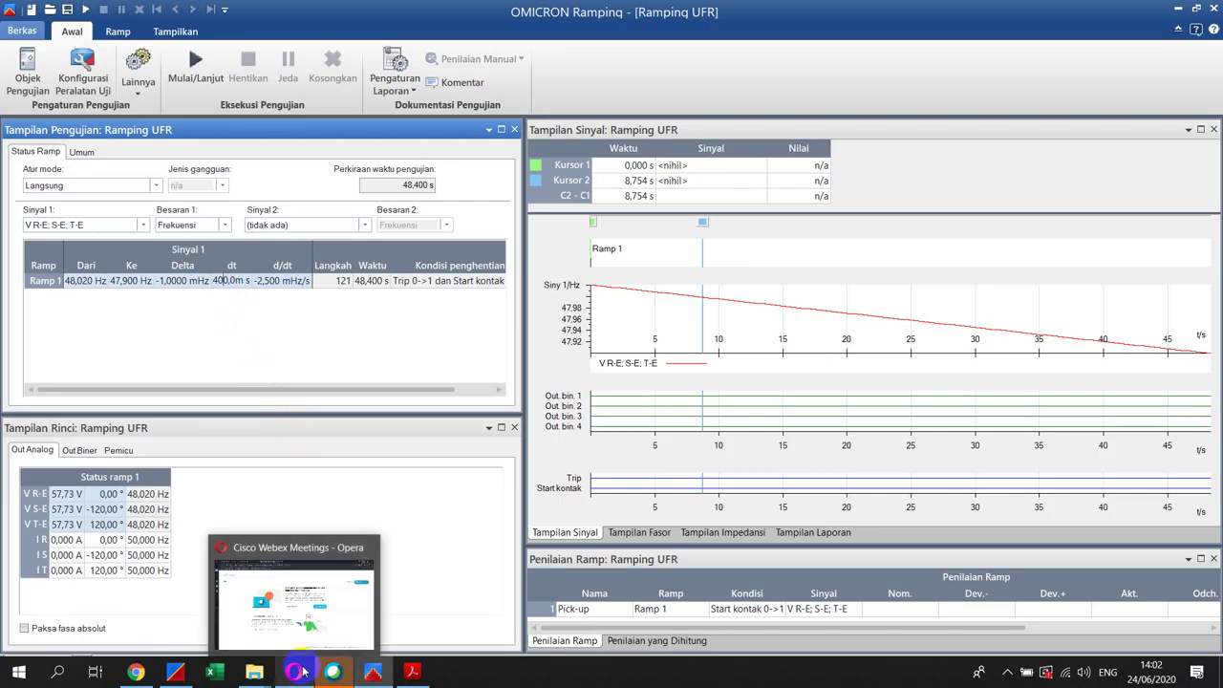
{"action": "key", "text": "XF86AudioRaiseVolume"}
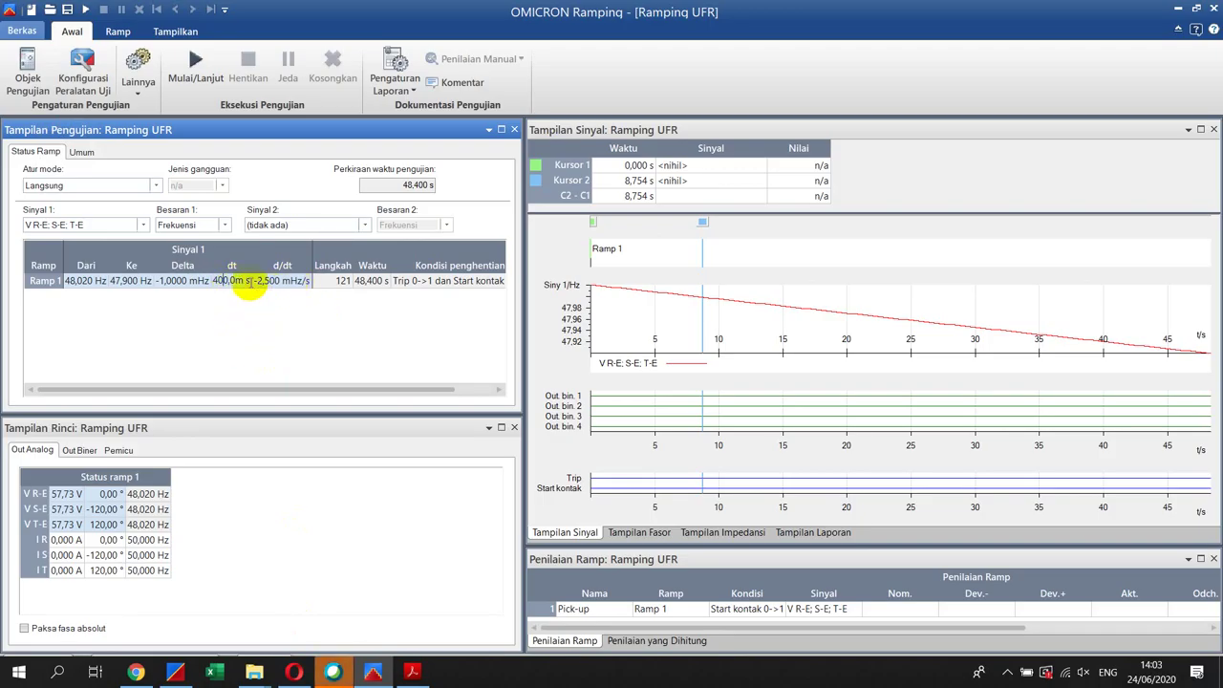
{"action": "key", "text": "Return"}
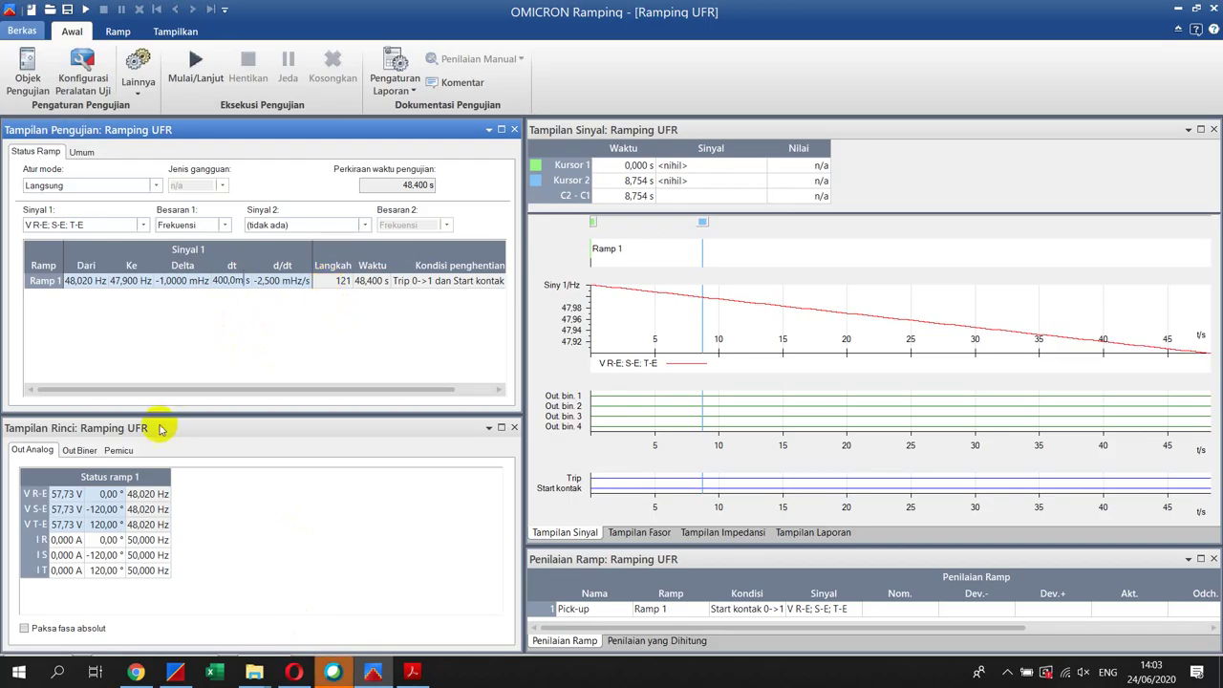
- Review Ramp 1's stop condition and choose DAN as the binary trigger logic for Trip and Start kontak
{"action": "left_click", "coordinate": [125, 450]}
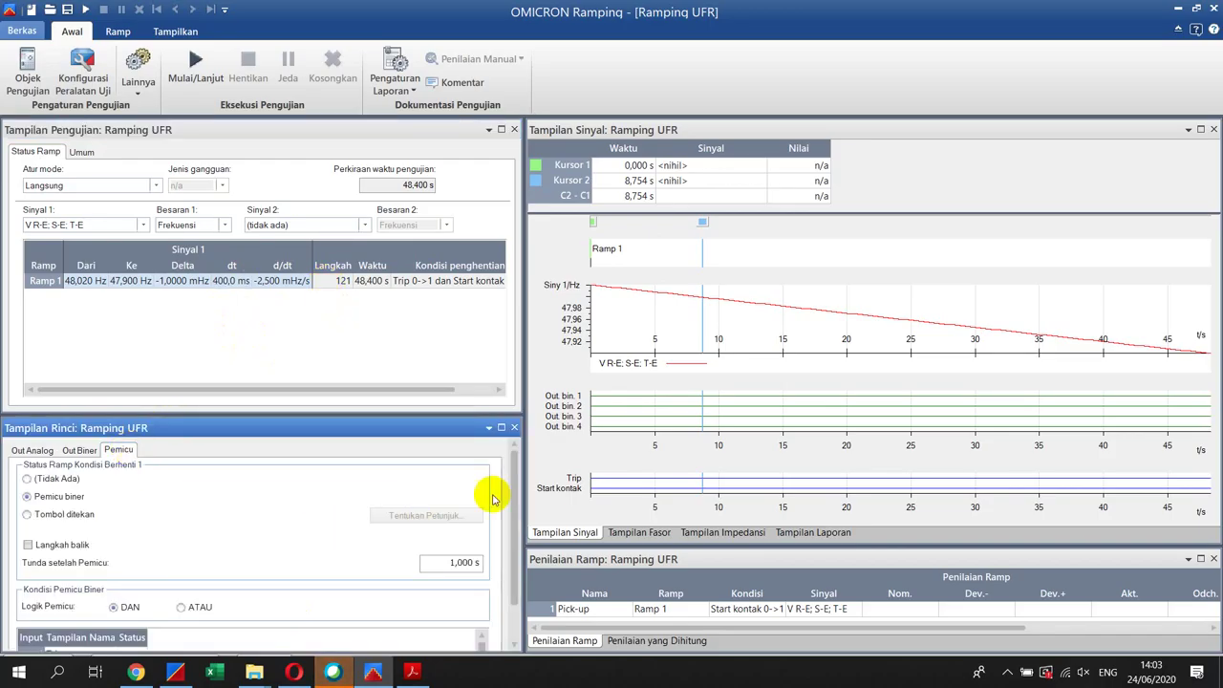
{"action": "left_click", "coordinate": [513, 506]}
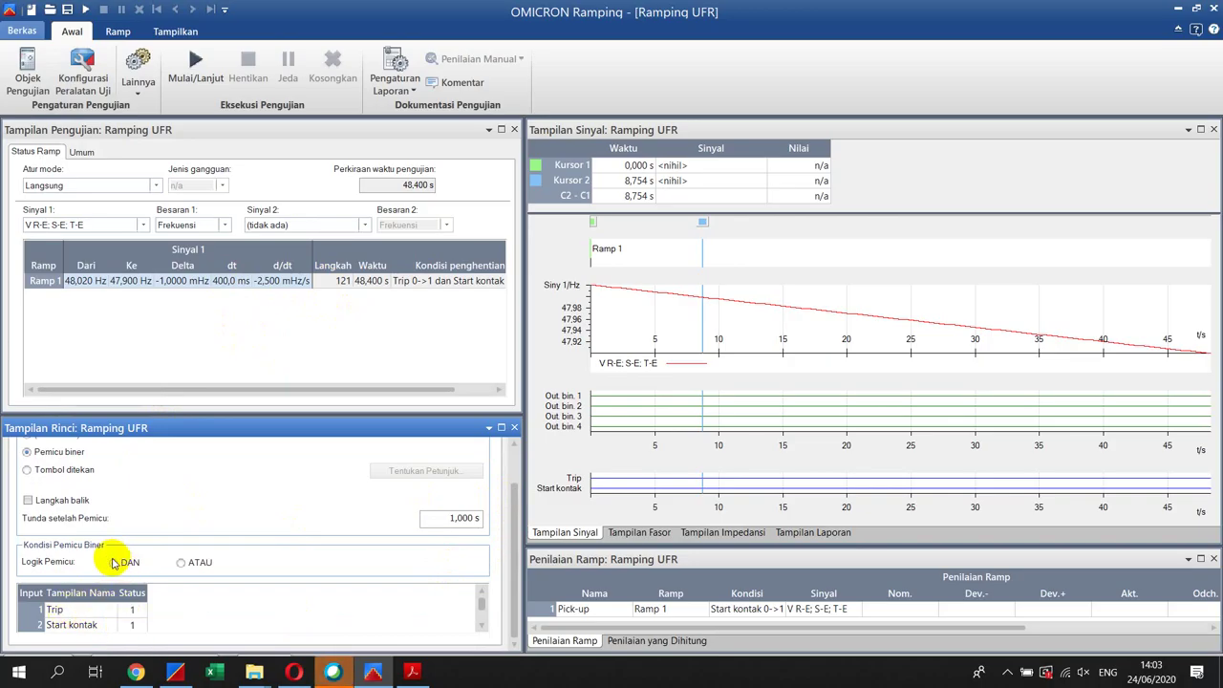
{"action": "left_click", "coordinate": [113, 562]}
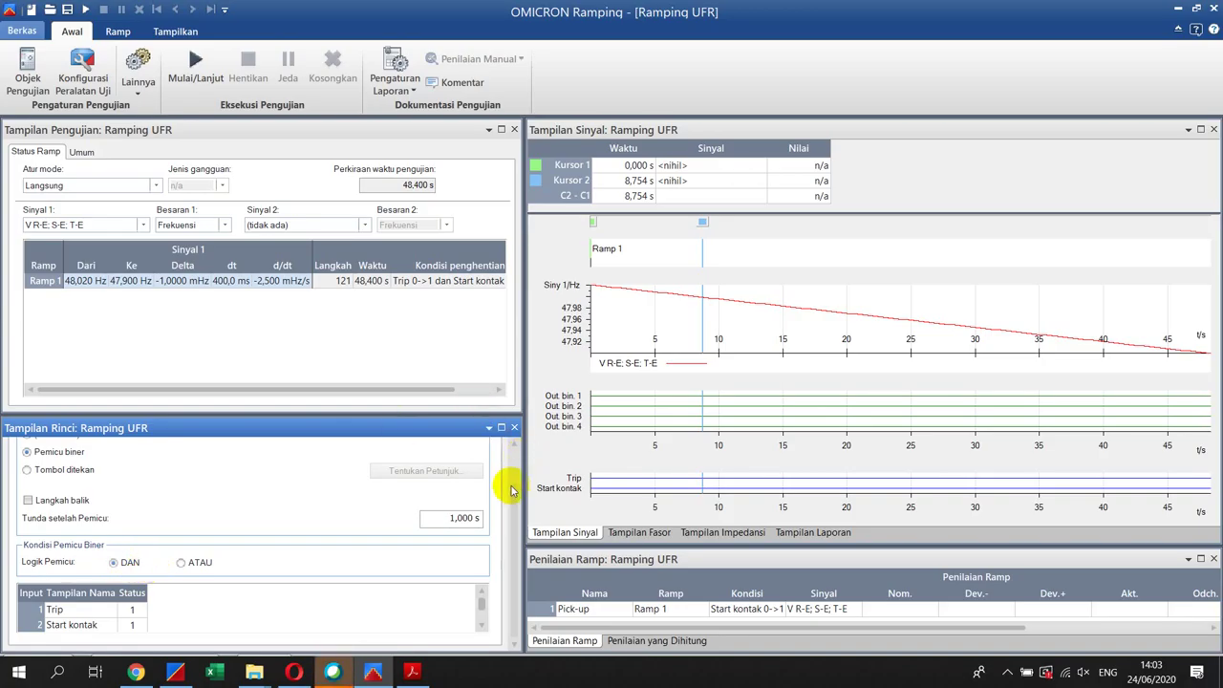
{"action": "left_click_drag", "start_coordinate": [507, 478], "coordinate": [510, 460]}
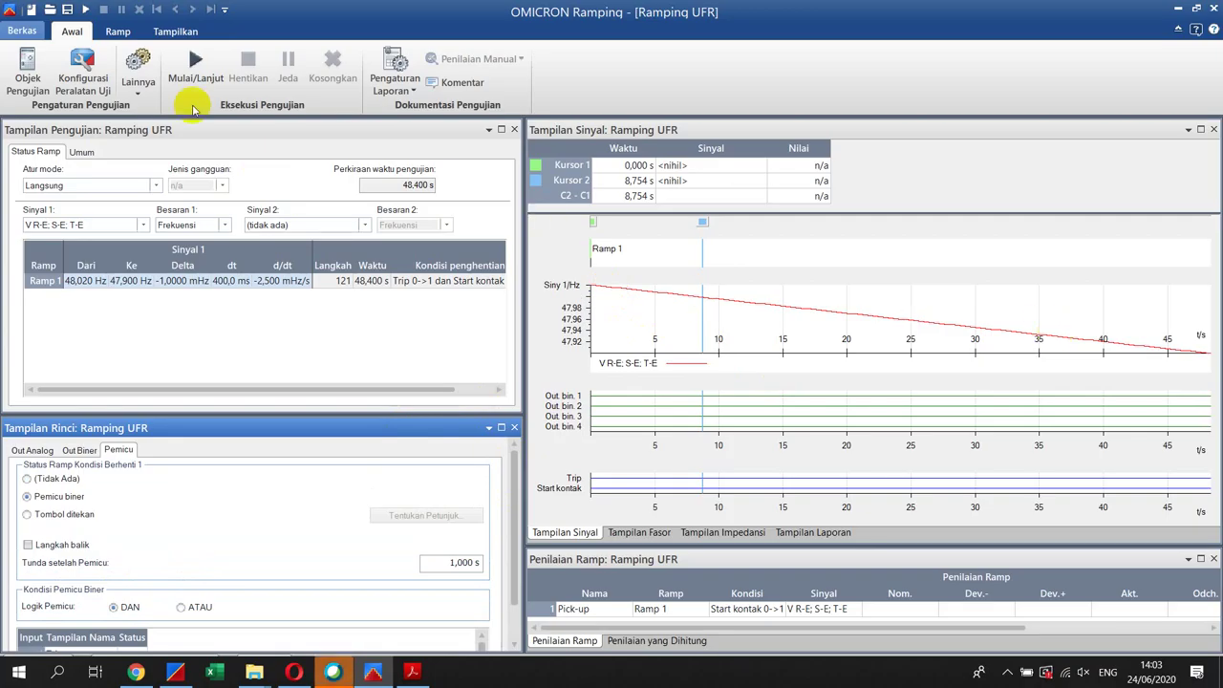
- Run the ramping test and place Kursor 1 at about 7,683 s on the Start kontak edge and Kursor 2 at about 7,788 s on the Trip edge
{"action": "left_click", "coordinate": [182, 74]}
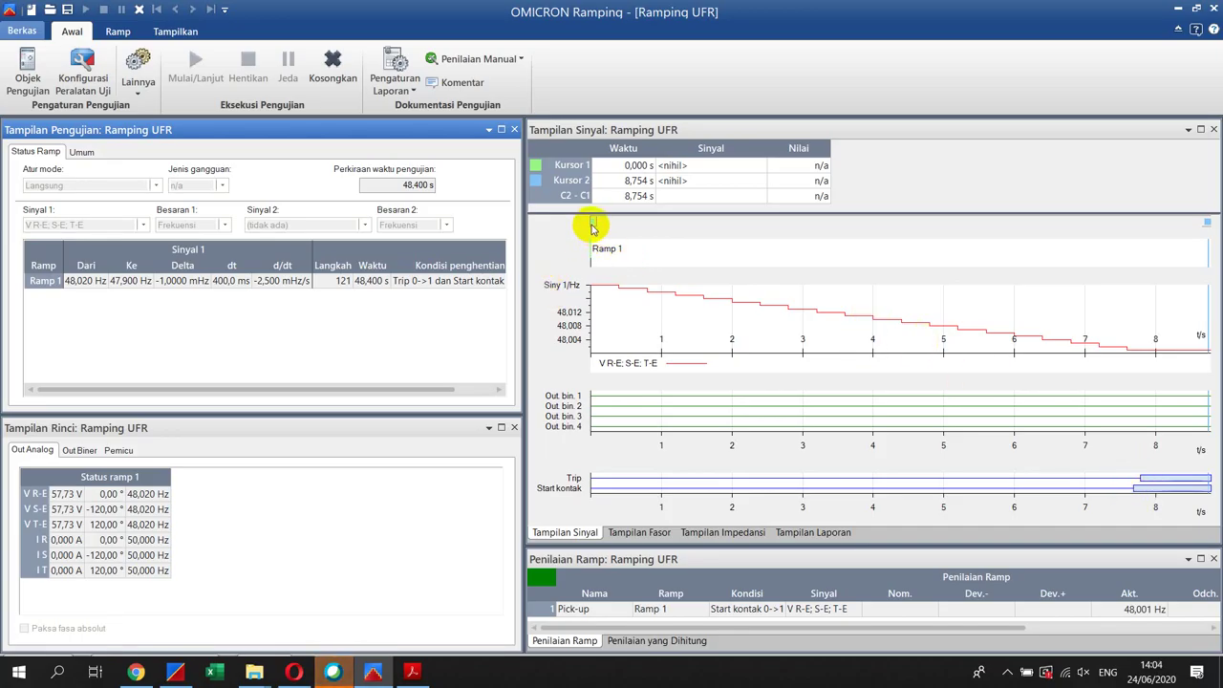
{"action": "mouse_move", "coordinate": [593, 229]}
{"action": "left_mouse_down"}
{"action": "mouse_move", "coordinate": [756, 256]}
{"action": "mouse_move", "coordinate": [874, 251]}
{"action": "mouse_move", "coordinate": [1133, 320]}
{"action": "left_mouse_up"}
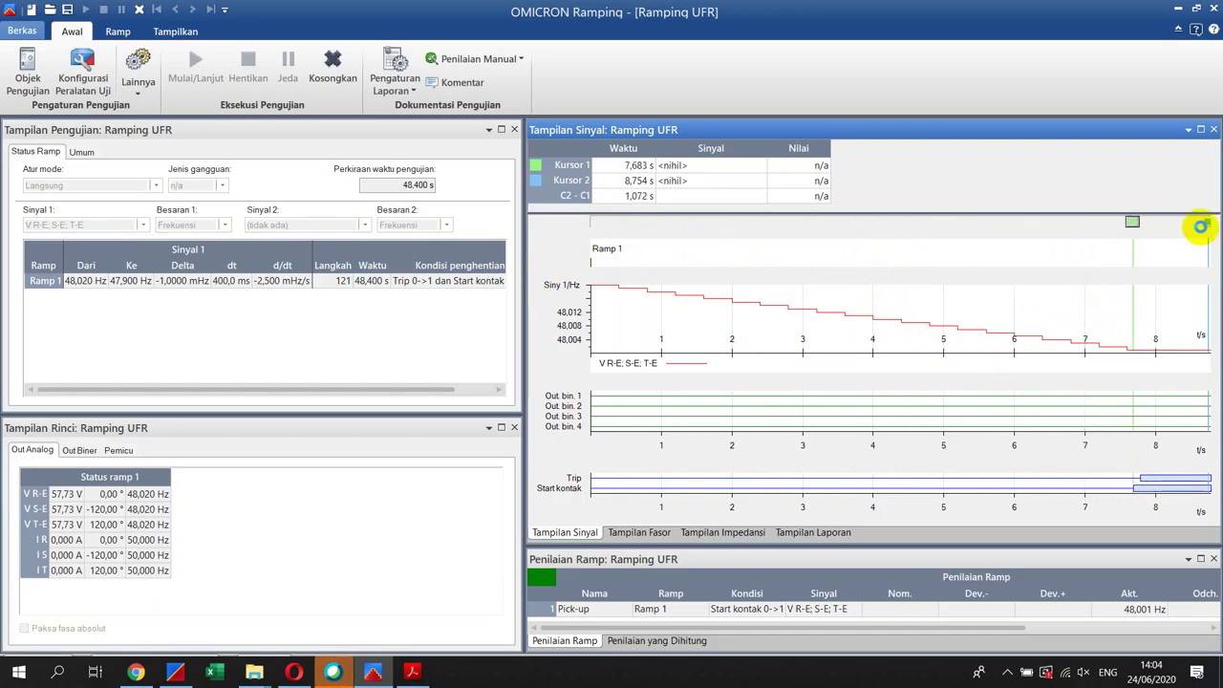
{"action": "left_click_drag", "start_coordinate": [1207, 221], "coordinate": [1146, 229]}
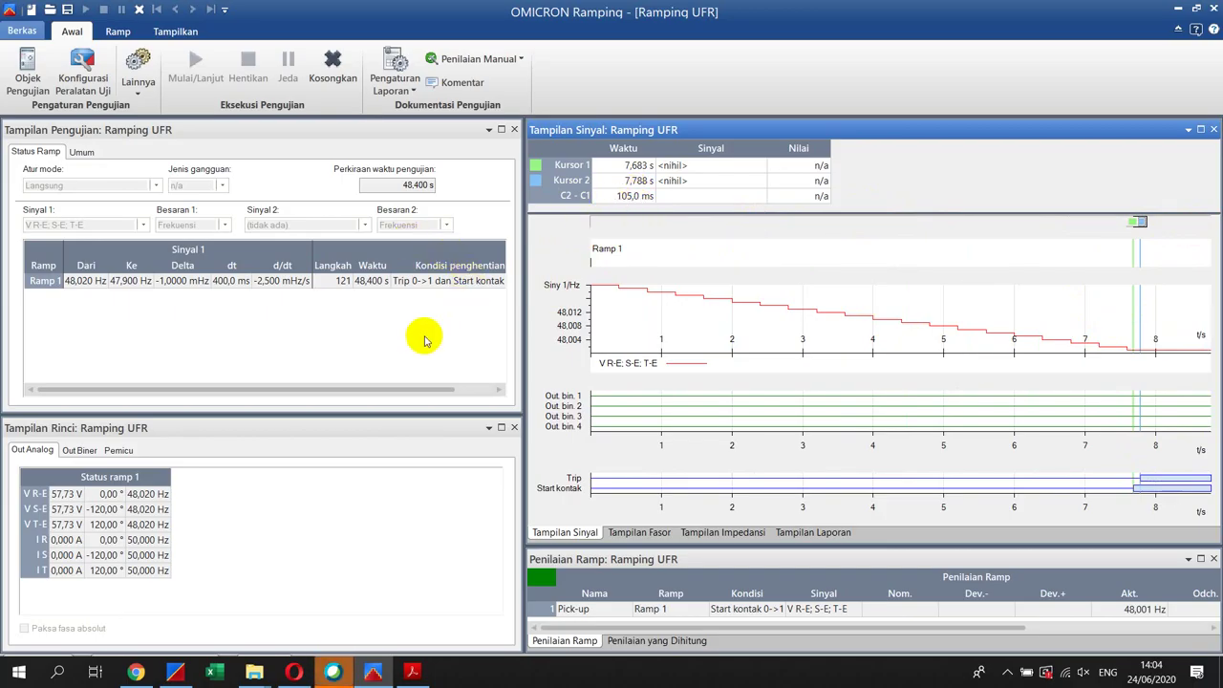
- Open the test report and examine its cursor data, assessment results and ramp settings
{"action": "left_click", "coordinate": [815, 534]}
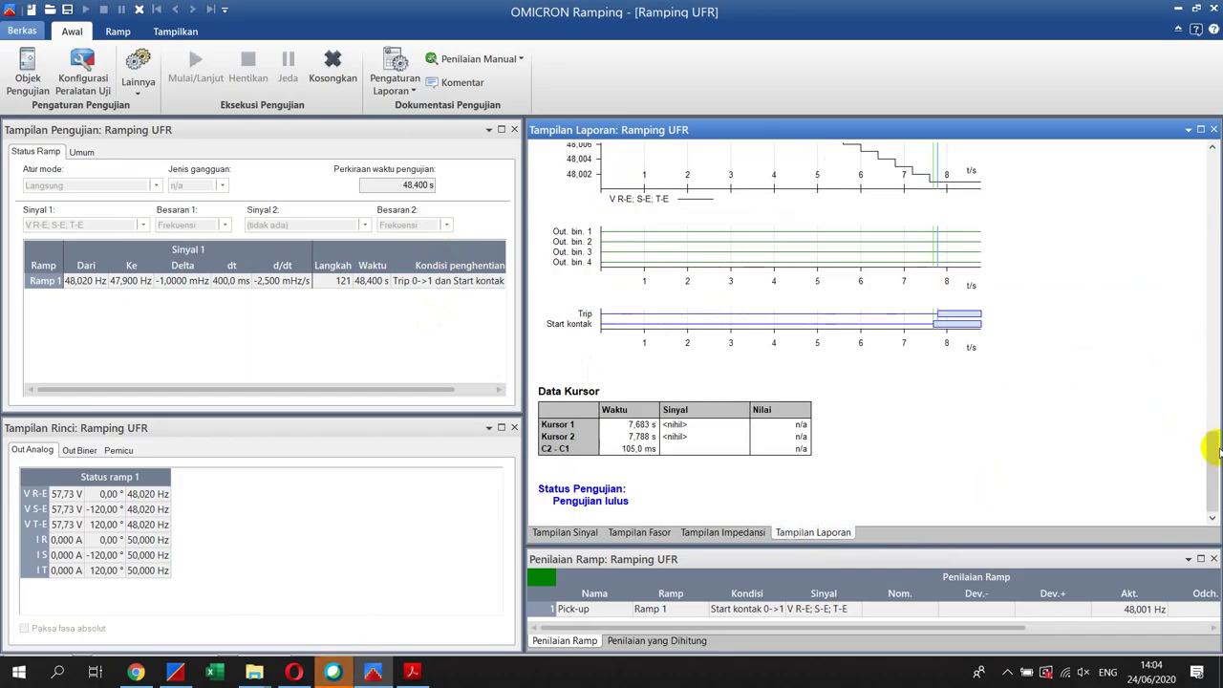
{"action": "left_click_drag", "start_coordinate": [1214, 442], "coordinate": [1174, 335]}
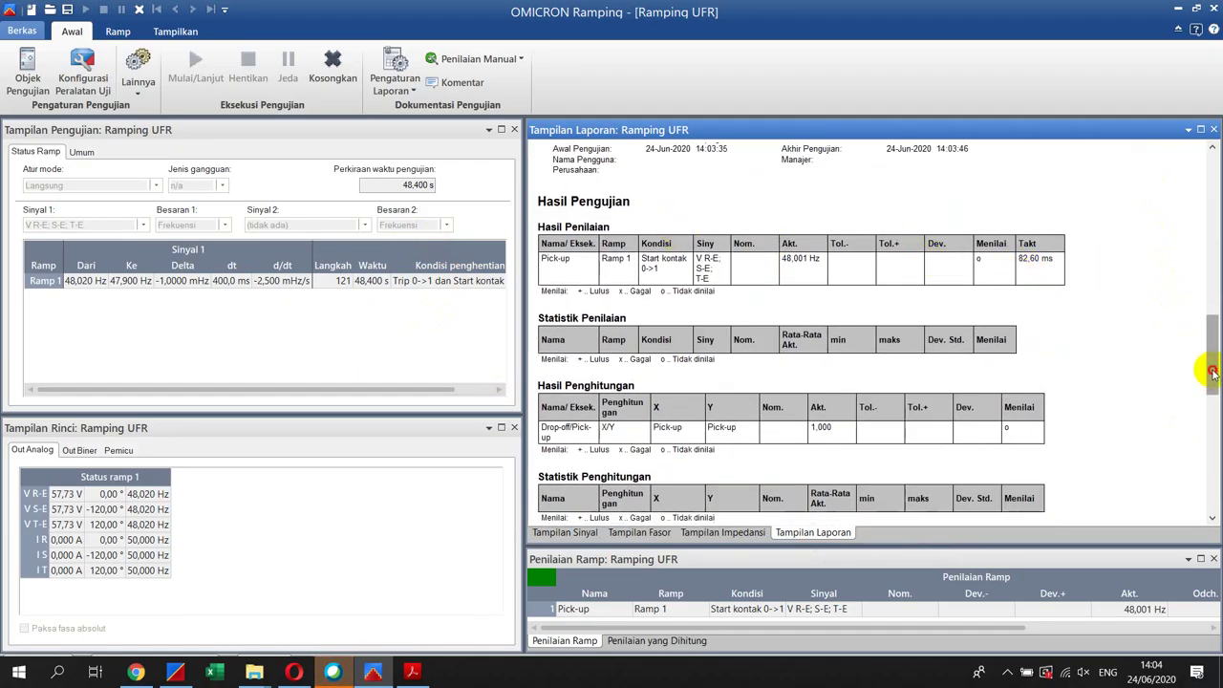
{"action": "left_click_drag", "start_coordinate": [1212, 372], "coordinate": [1212, 382]}
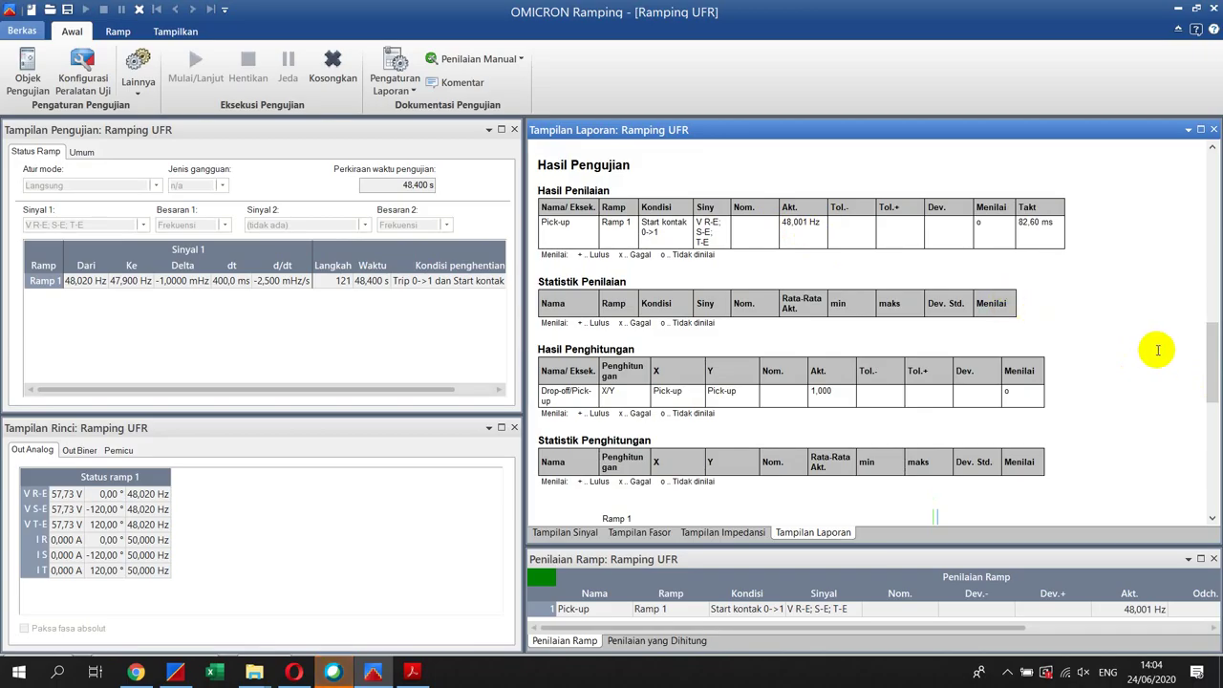
{"action": "left_click_drag", "start_coordinate": [1208, 373], "coordinate": [1199, 339]}
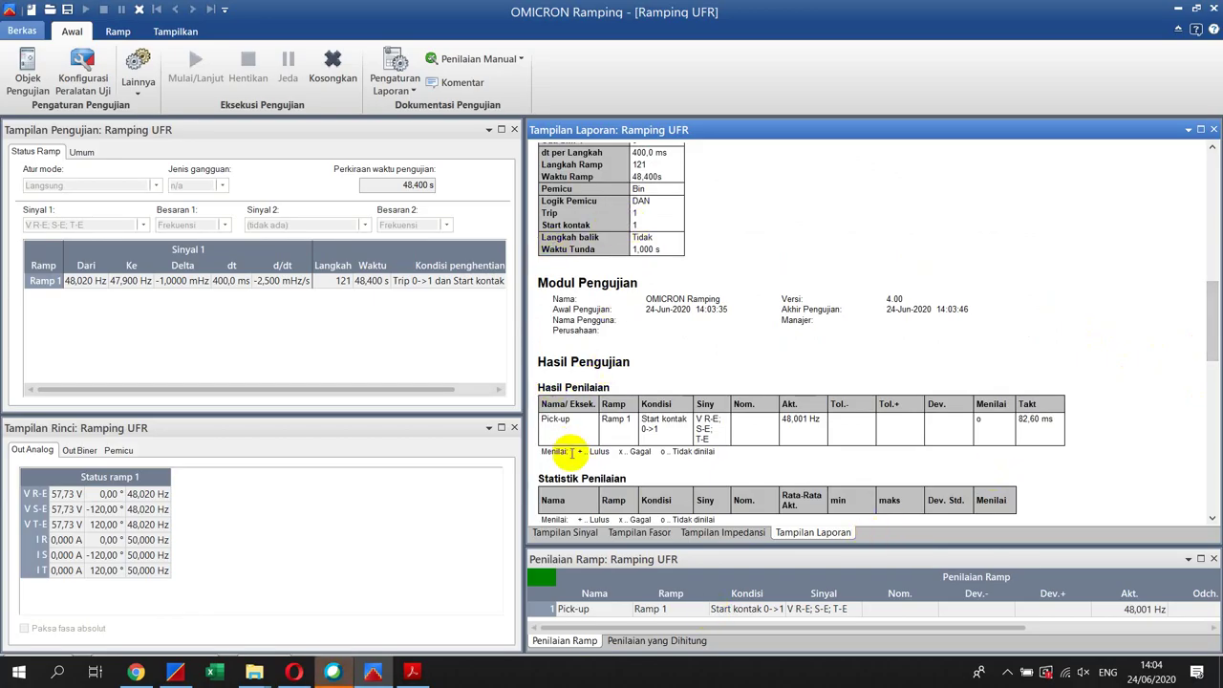
- Return to the signal view and assign the signal V R-E; S-E; T-E to both Kursor 1 and Kursor 2
{"action": "left_click", "coordinate": [559, 533]}
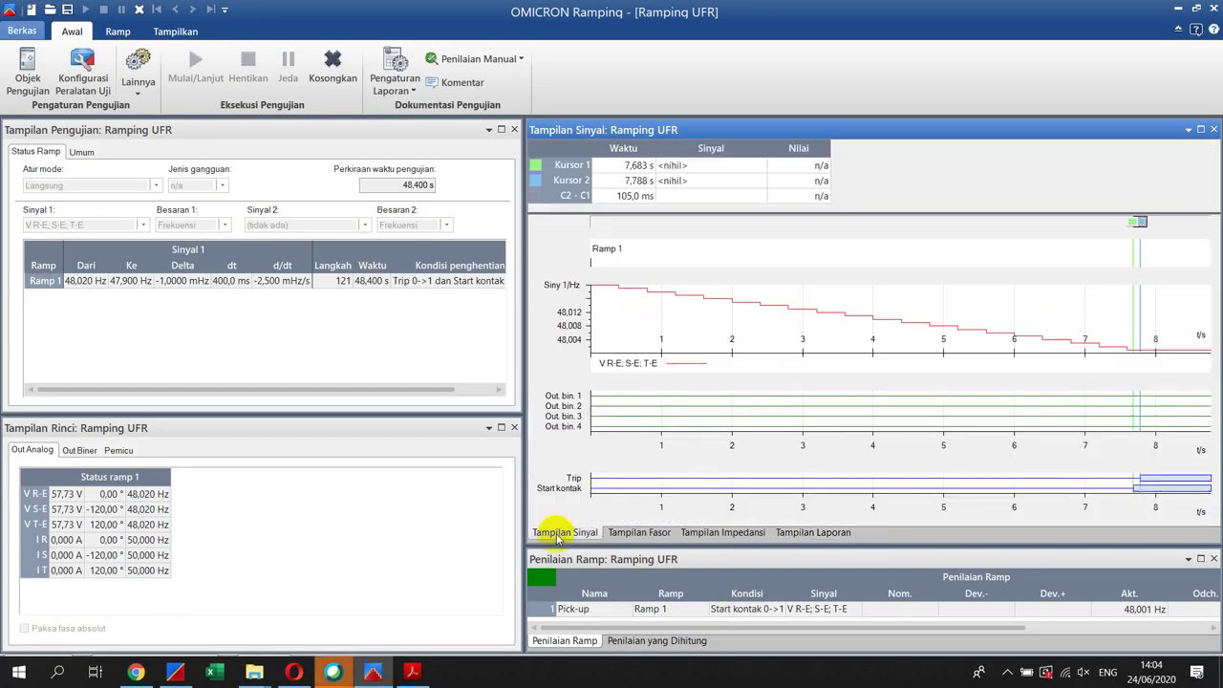
{"action": "left_click", "coordinate": [732, 170]}
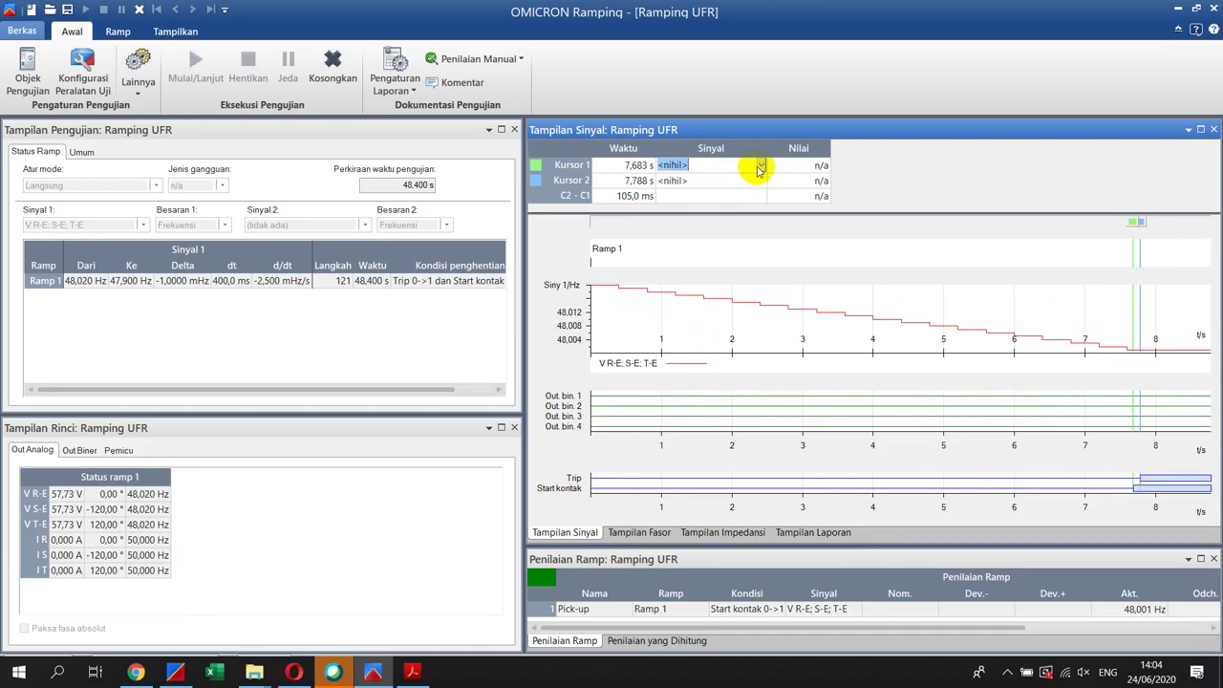
{"action": "left_click", "coordinate": [763, 166]}
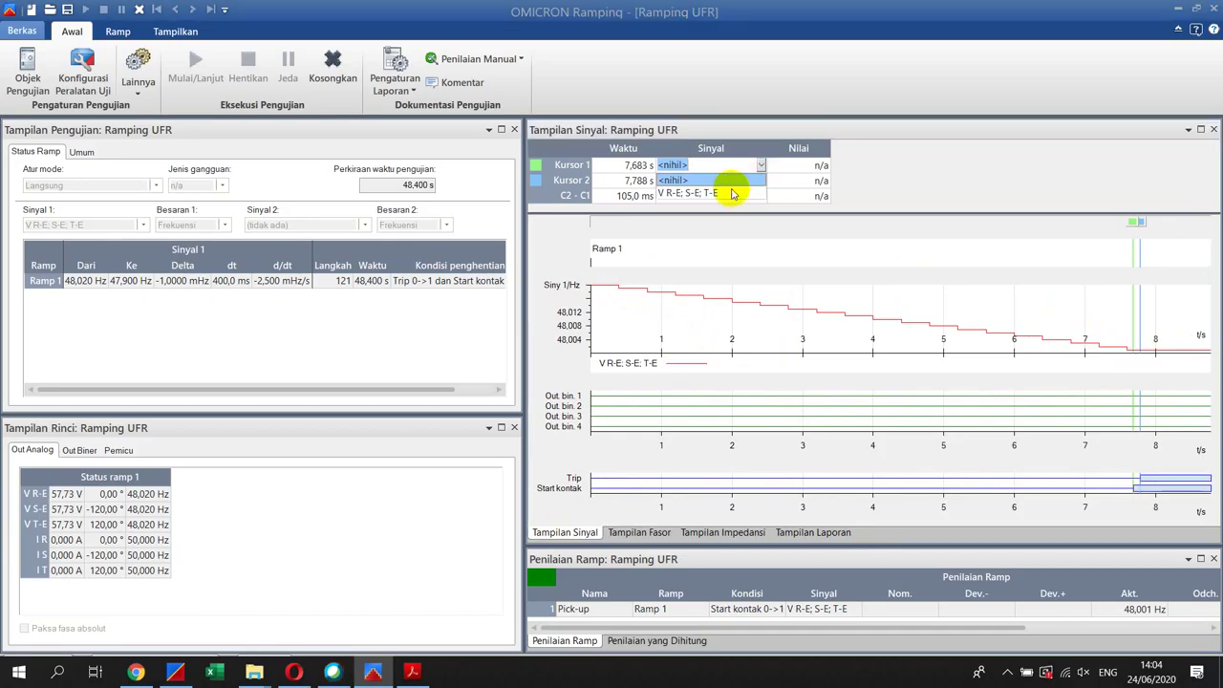
{"action": "left_click", "coordinate": [732, 194]}
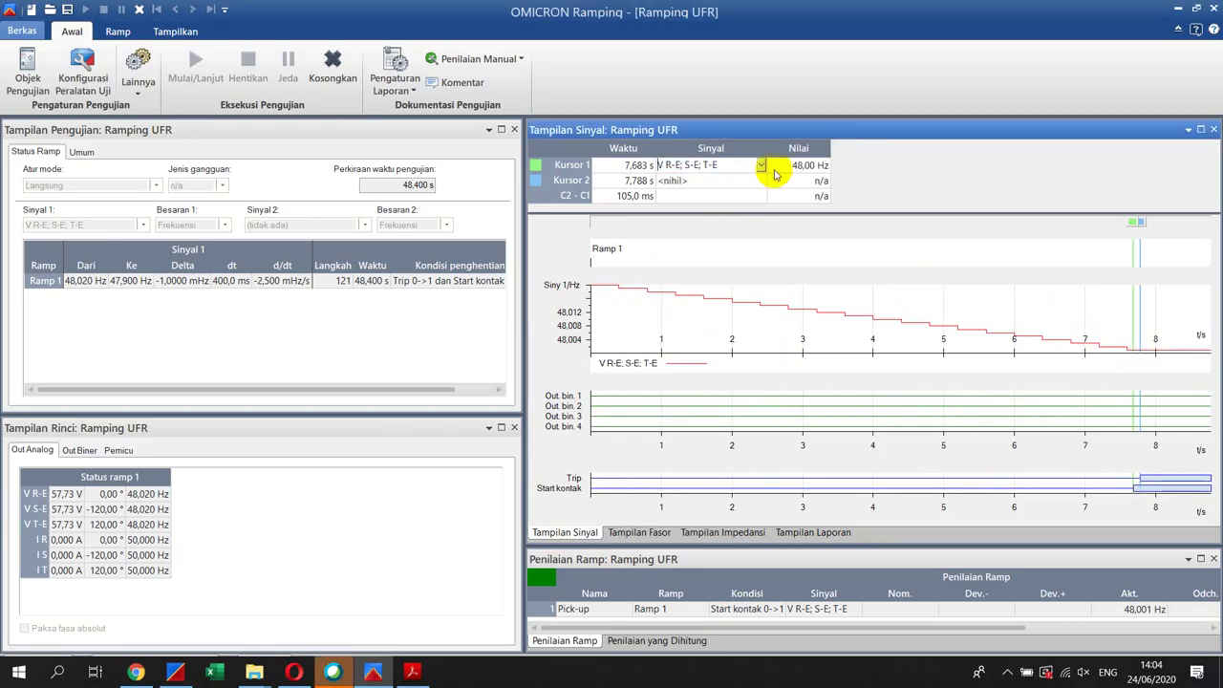
{"action": "left_click", "coordinate": [762, 181]}
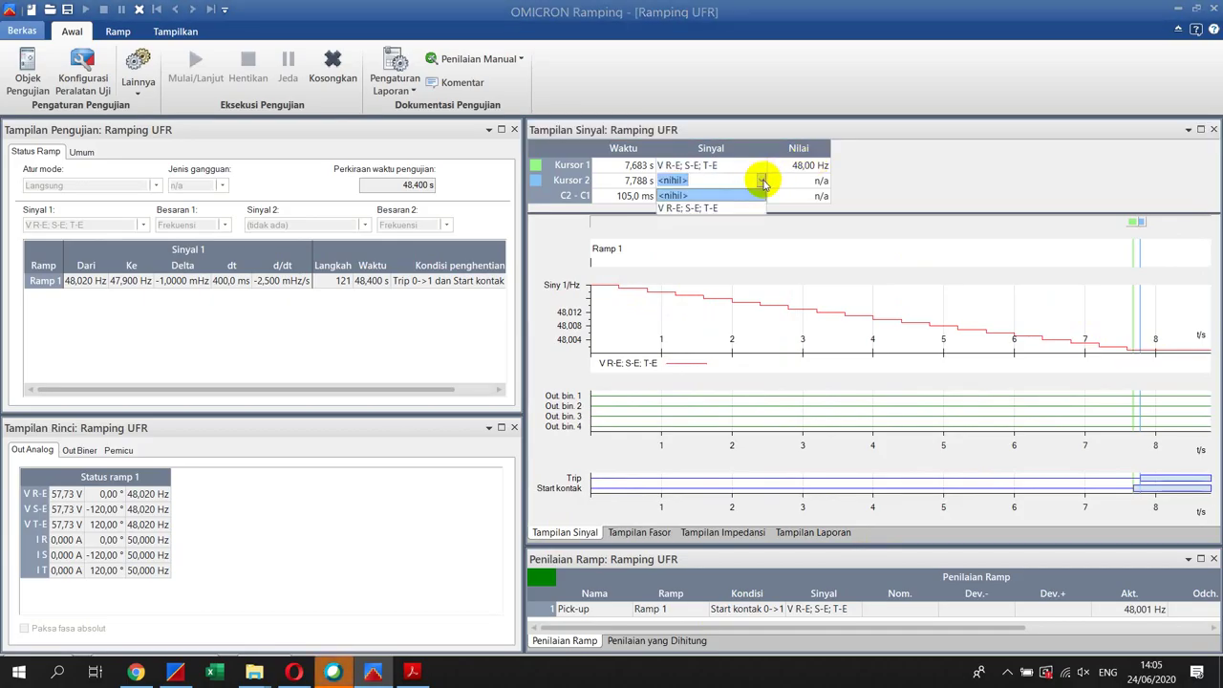
{"action": "left_click", "coordinate": [761, 181]}
{"action": "left_click", "coordinate": [726, 210]}
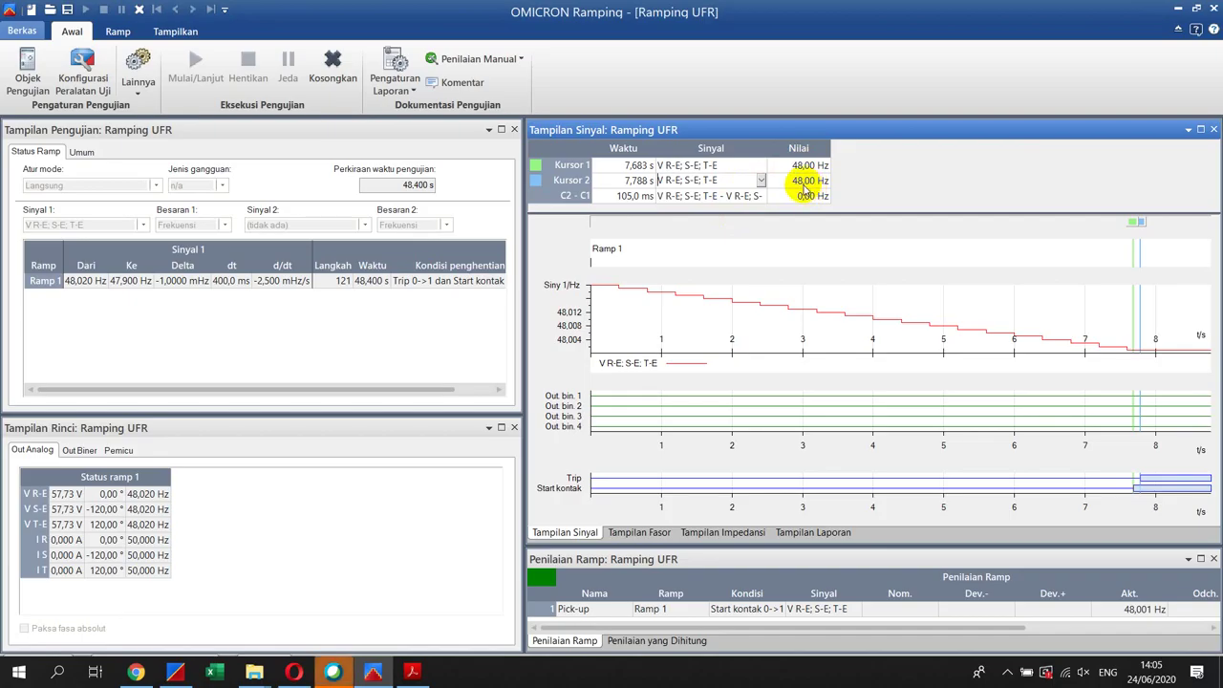
- Check the updated cursor data and test status in the report, and return to the signal view
{"action": "left_click", "coordinate": [817, 535]}
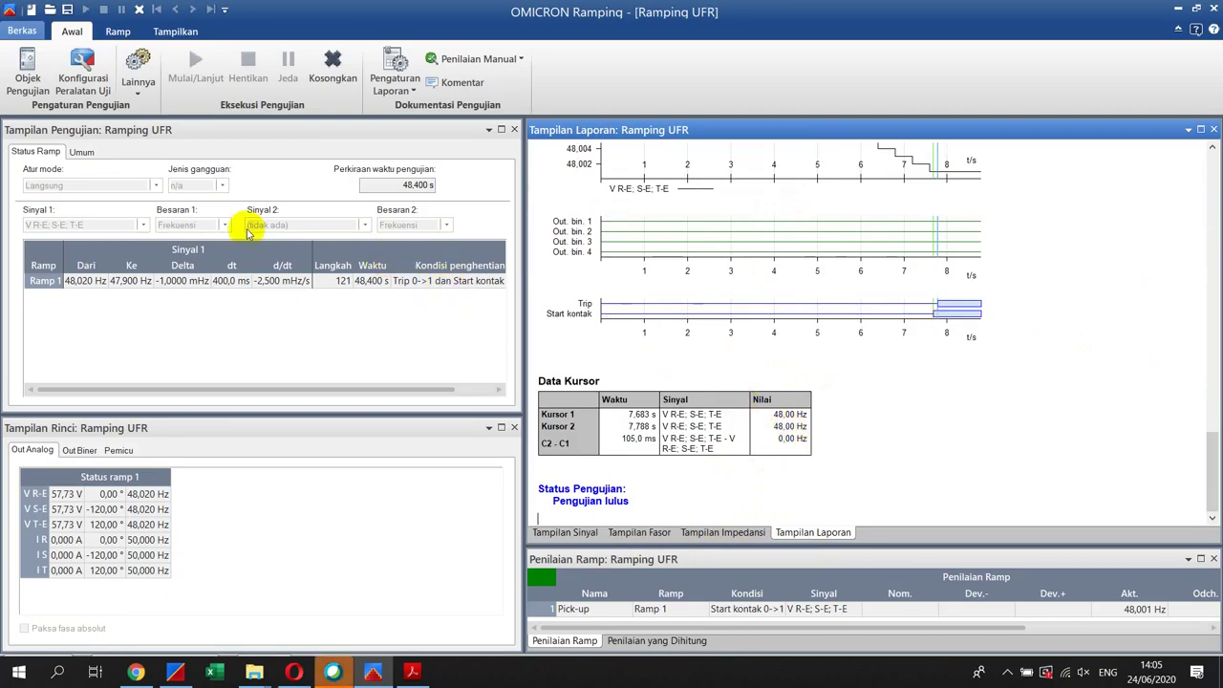
{"action": "left_click", "coordinate": [227, 224]}
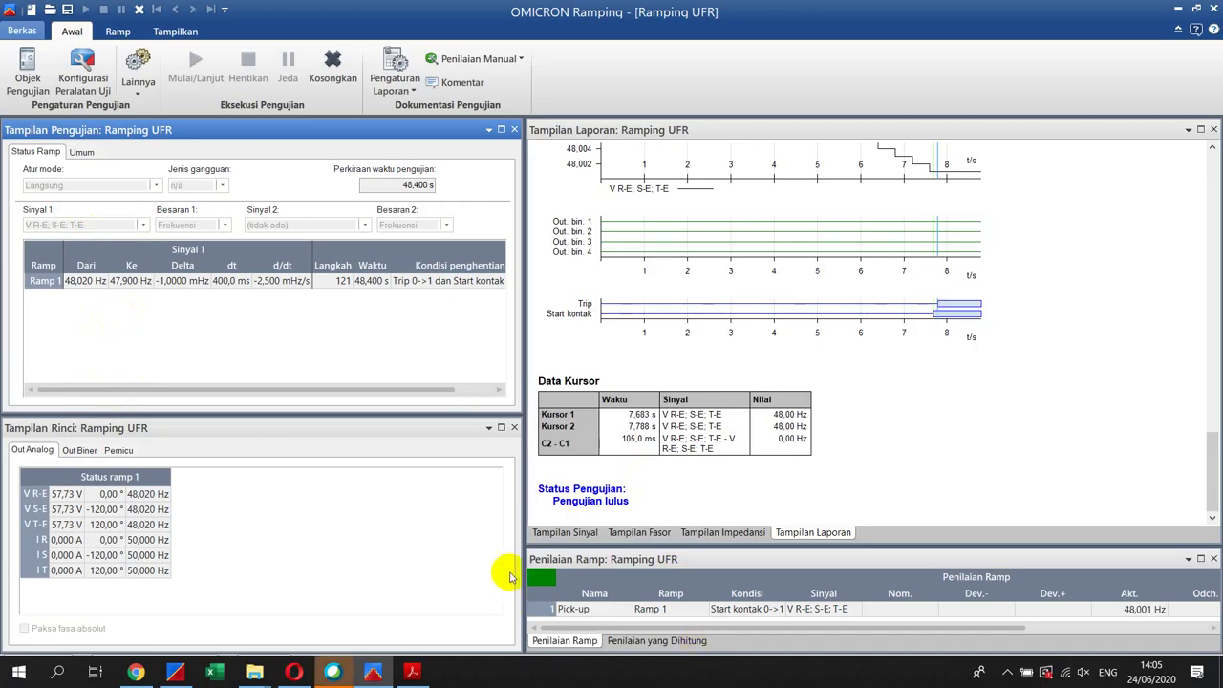
{"action": "left_click", "coordinate": [564, 532]}
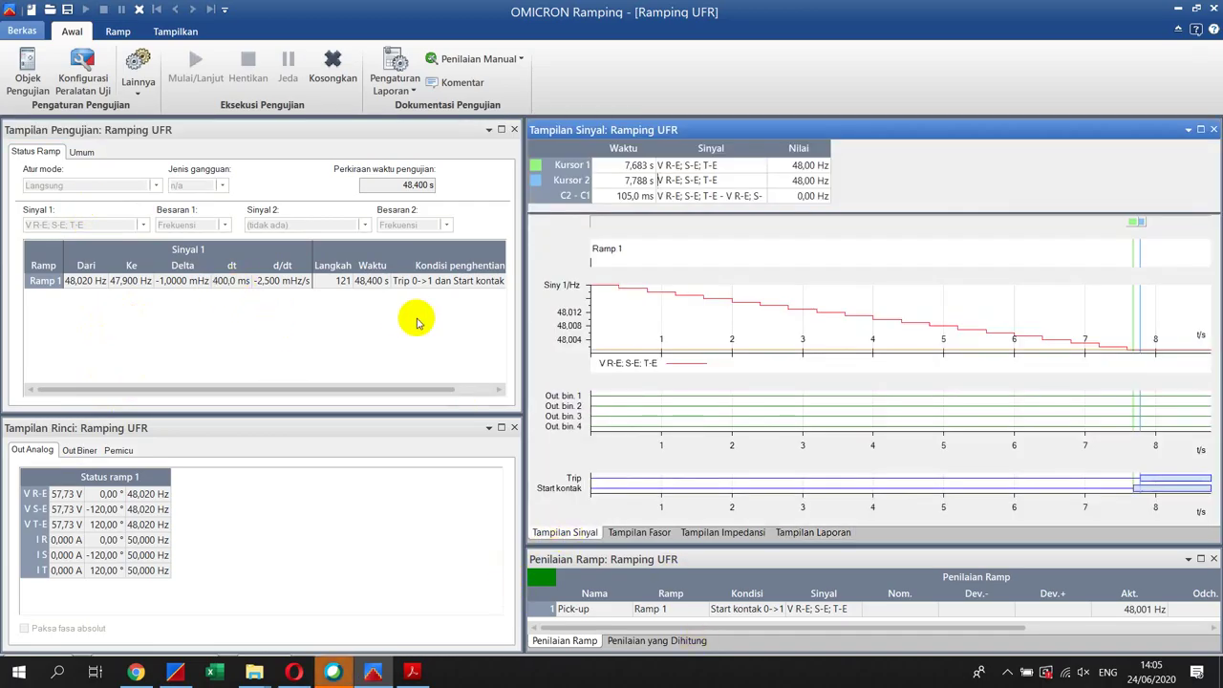
- Clear the test results and set Ramp 1's dt to 50 ms
{"action": "left_click", "coordinate": [222, 281]}
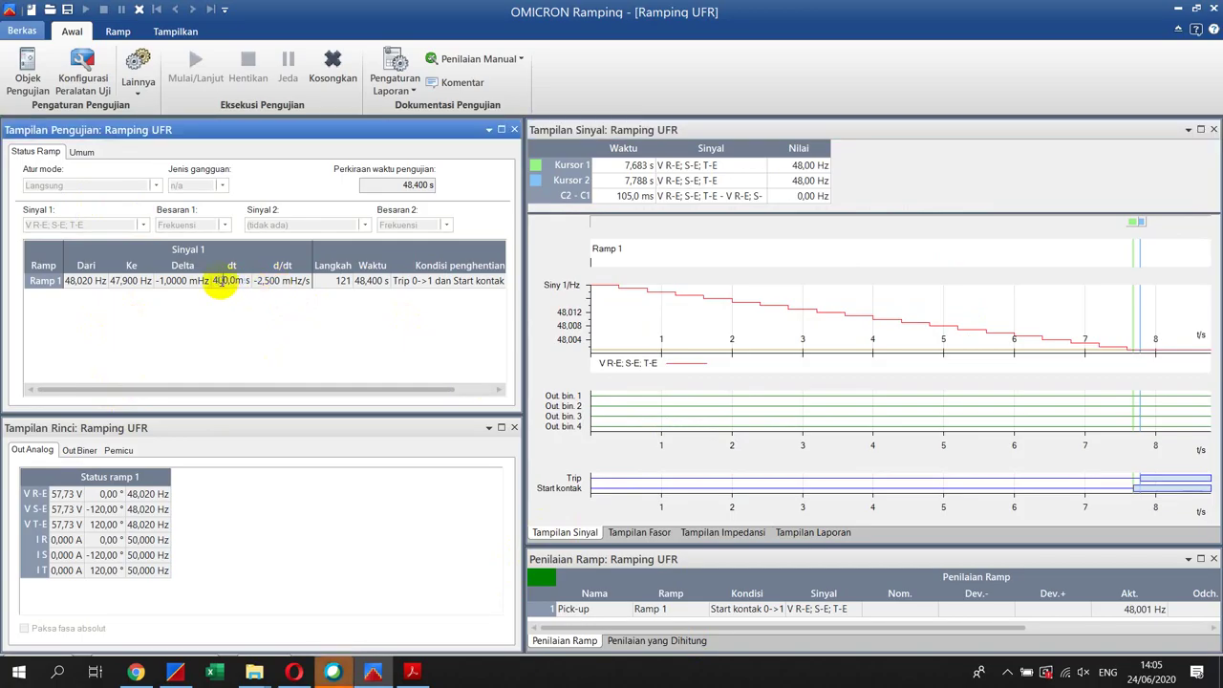
{"action": "left_click", "coordinate": [332, 89]}
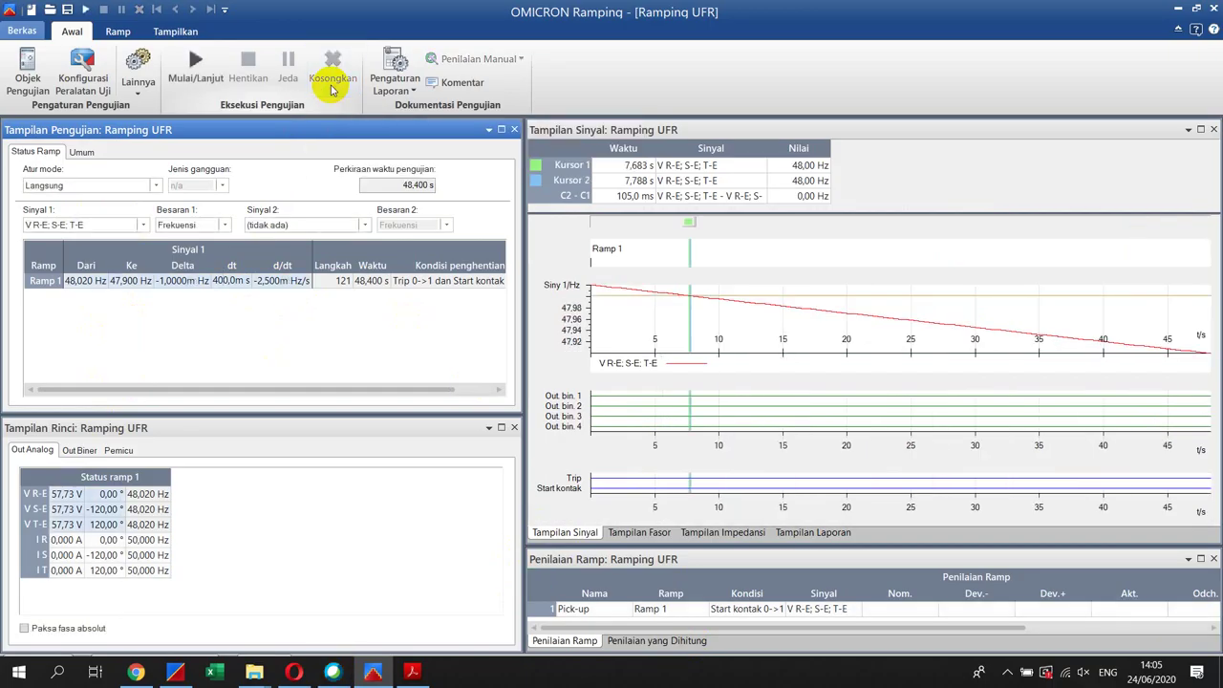
{"action": "left_click", "coordinate": [228, 281]}
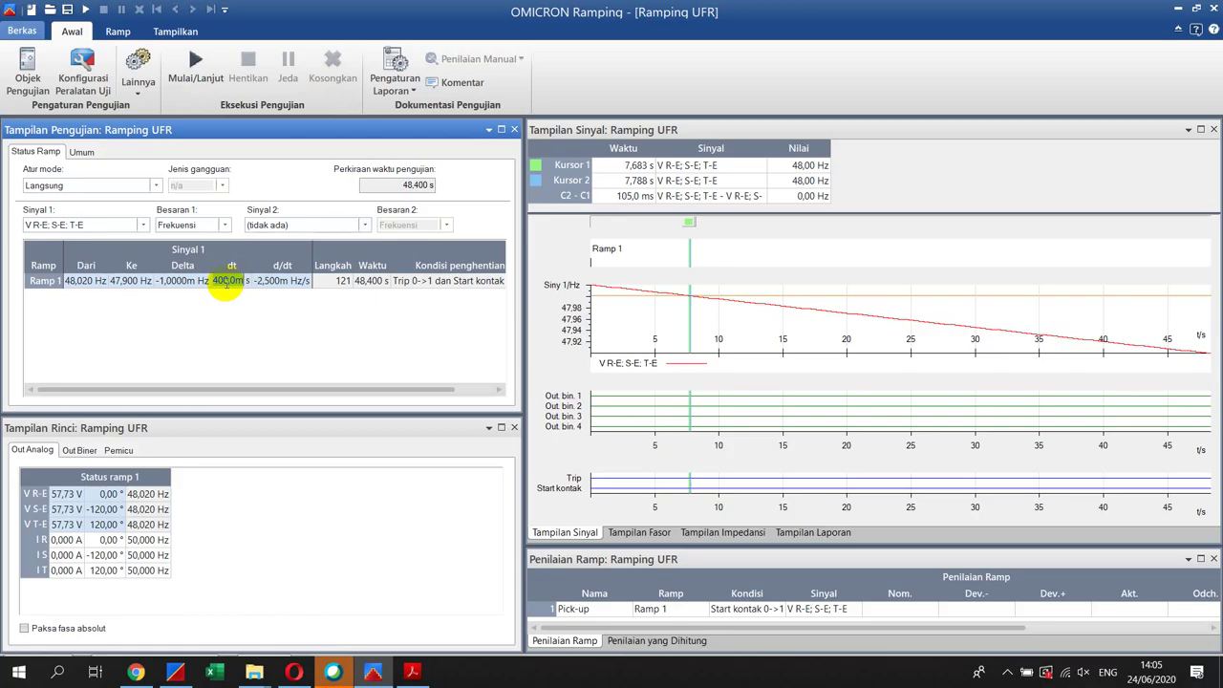
{"action": "left_click", "coordinate": [227, 283]}
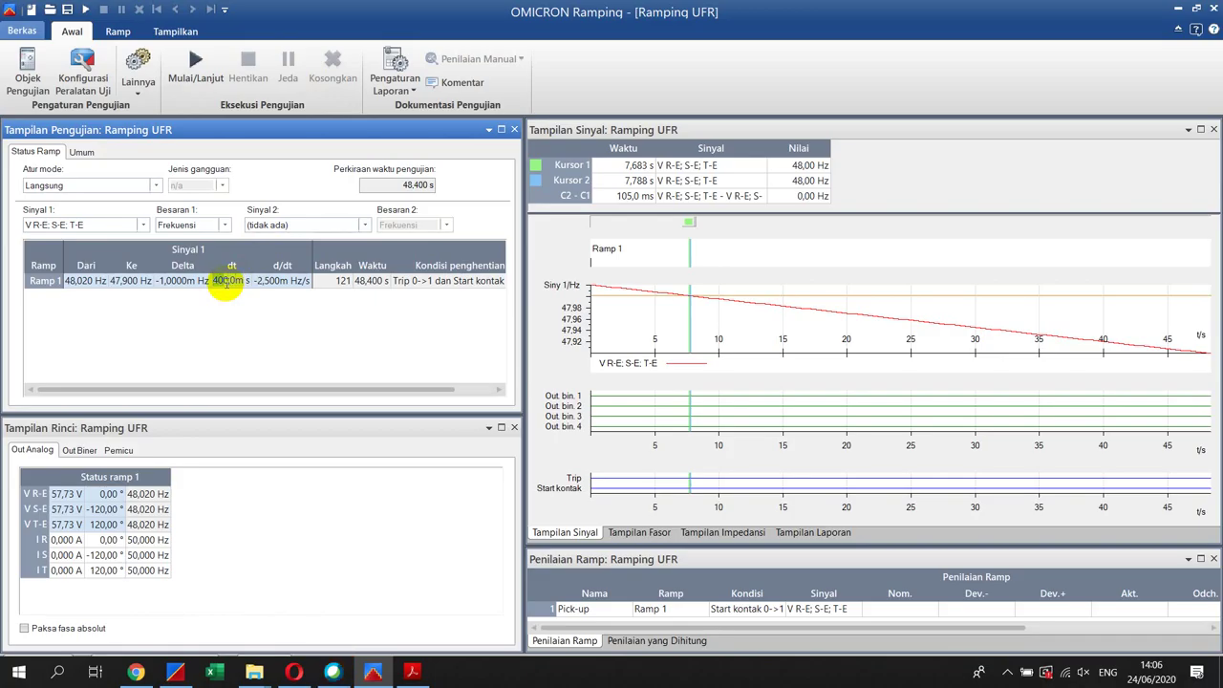
{"action": "double_click", "coordinate": [226, 283]}
{"action": "type", "text": "50m"}
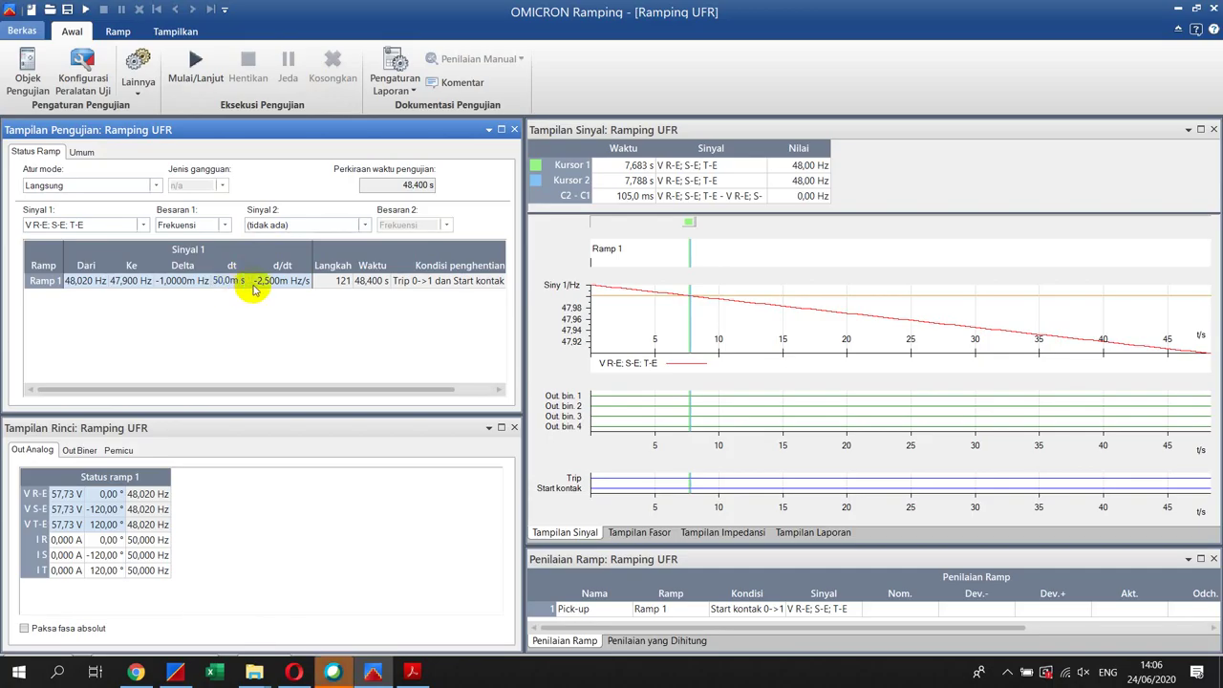
- Set Ramp 1's dt to 5 ms and its end frequency (Ke) to 47,700 Hz
{"action": "left_click", "coordinate": [280, 281]}
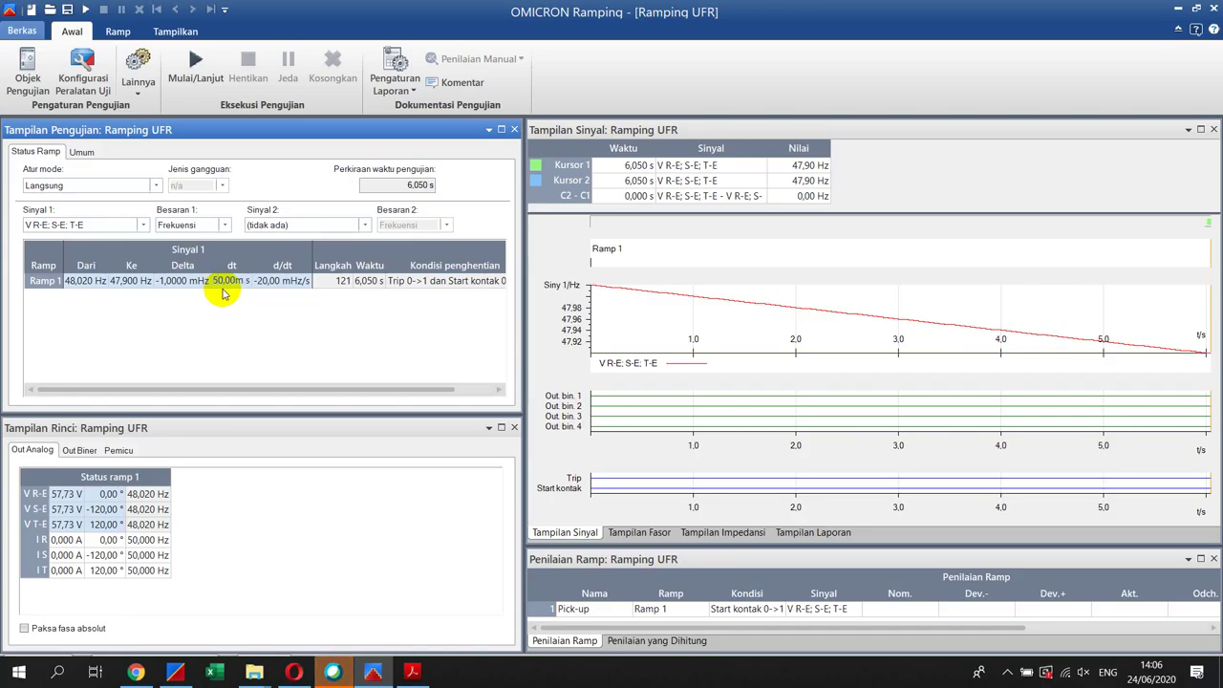
{"action": "key", "text": "BackSpace"}
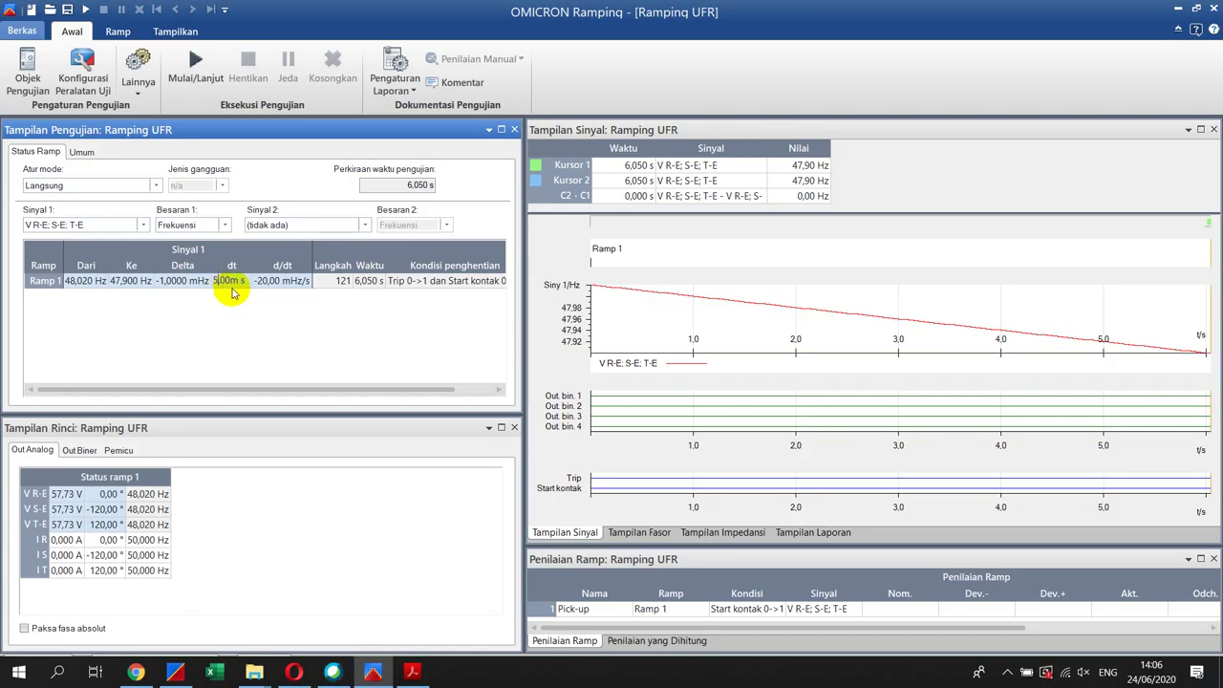
{"action": "key", "text": "Return"}
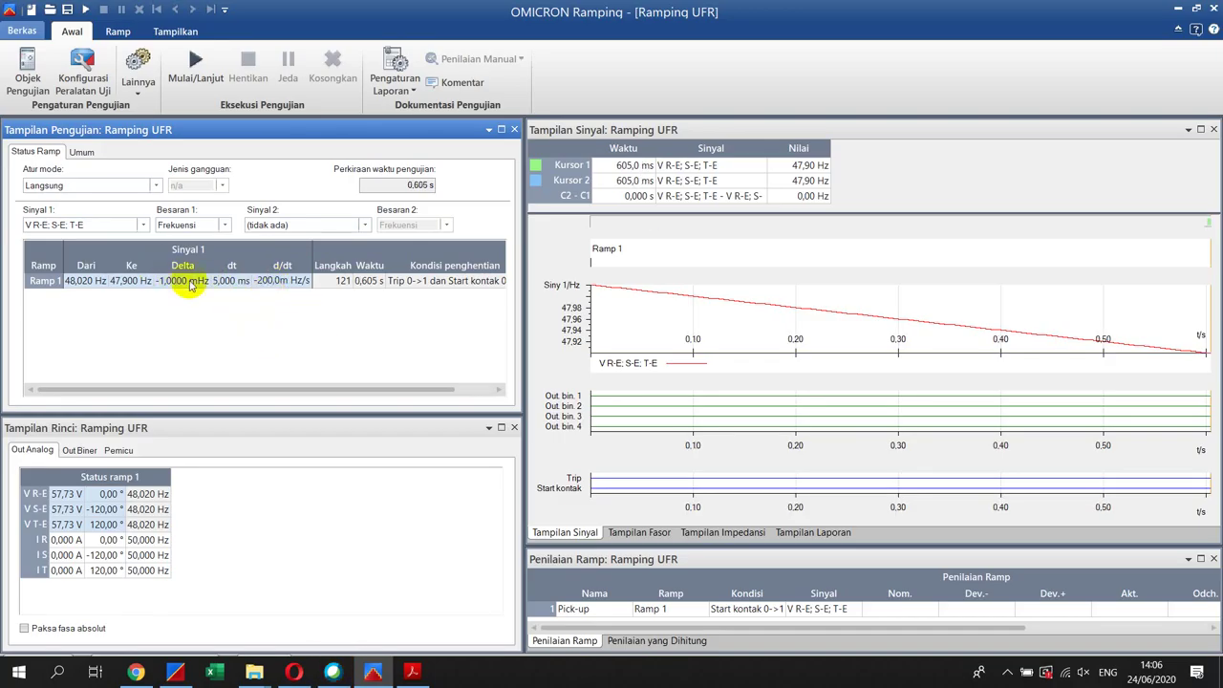
{"action": "left_click", "coordinate": [127, 284]}
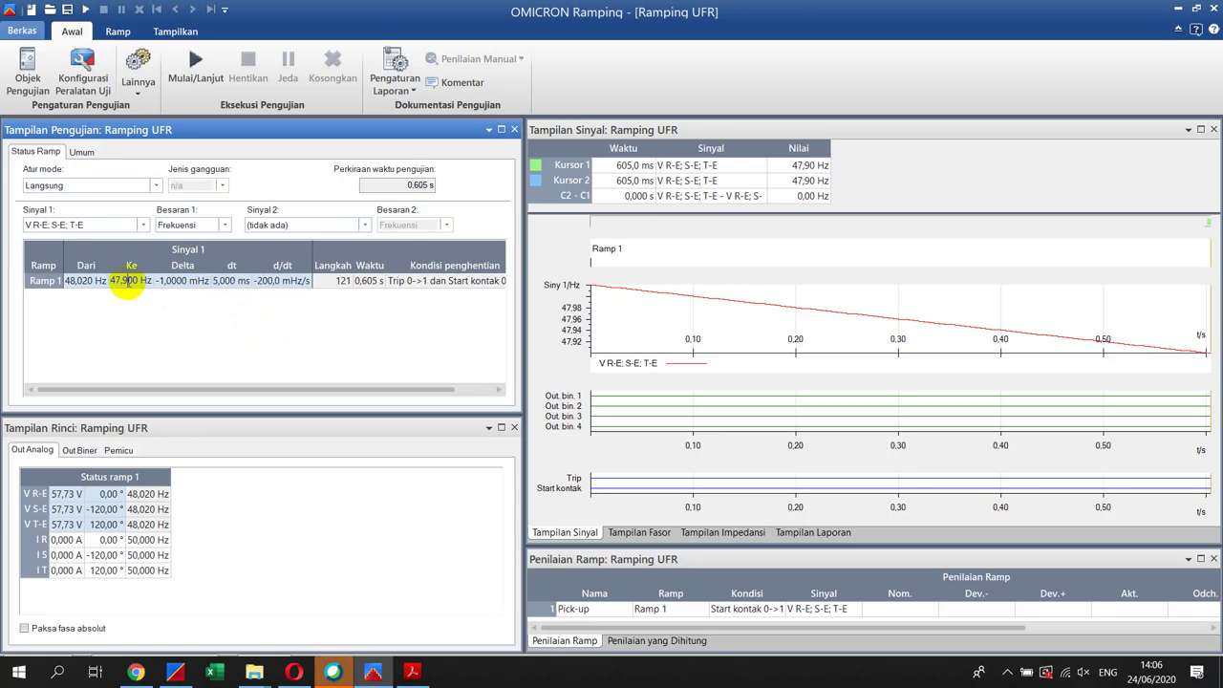
{"action": "key", "text": "BackSpace"}
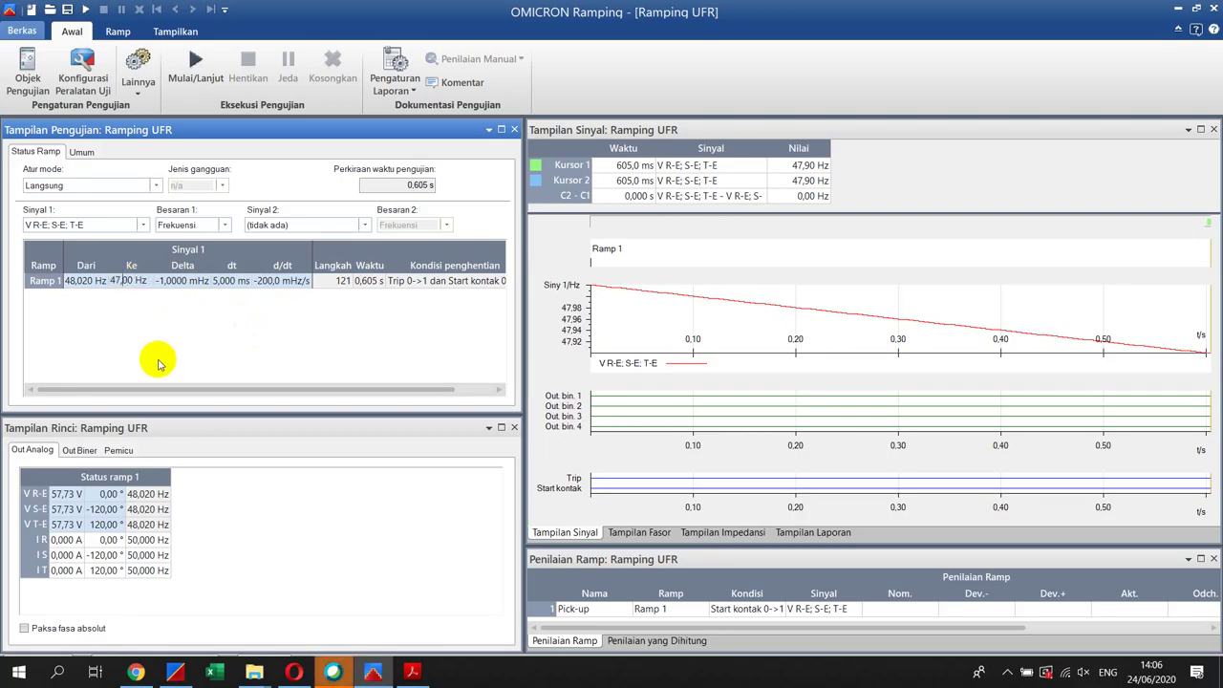
{"action": "type", "text": "7"}
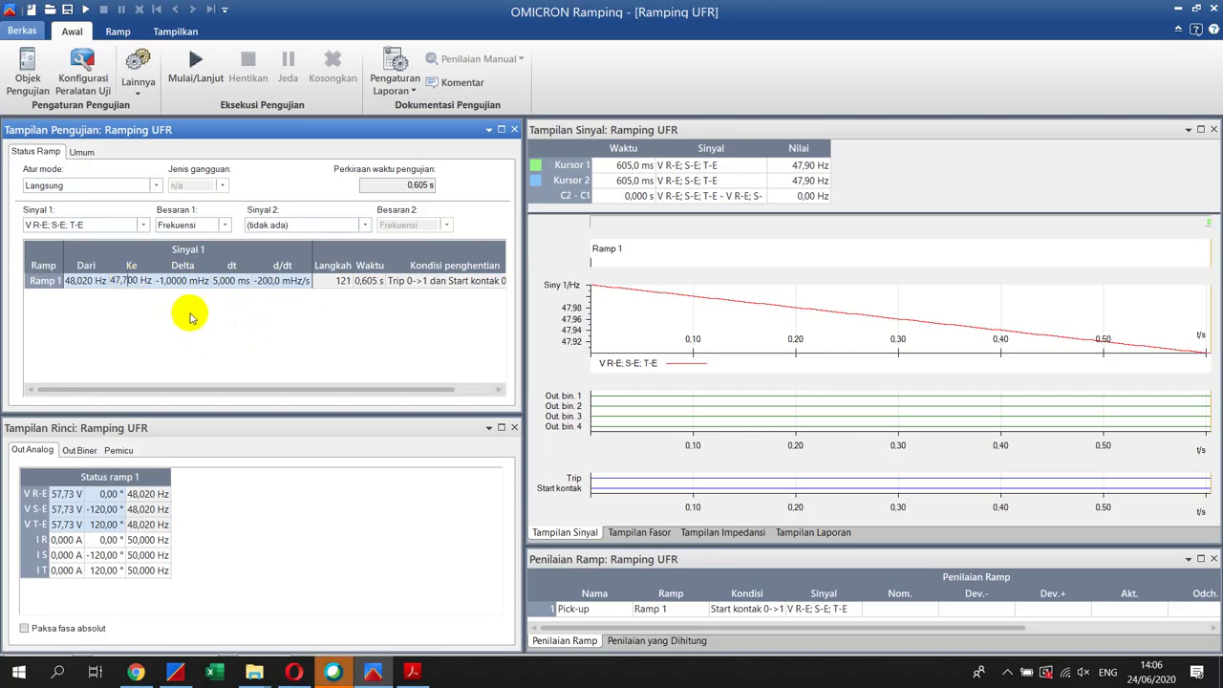
{"action": "left_click", "coordinate": [184, 281]}
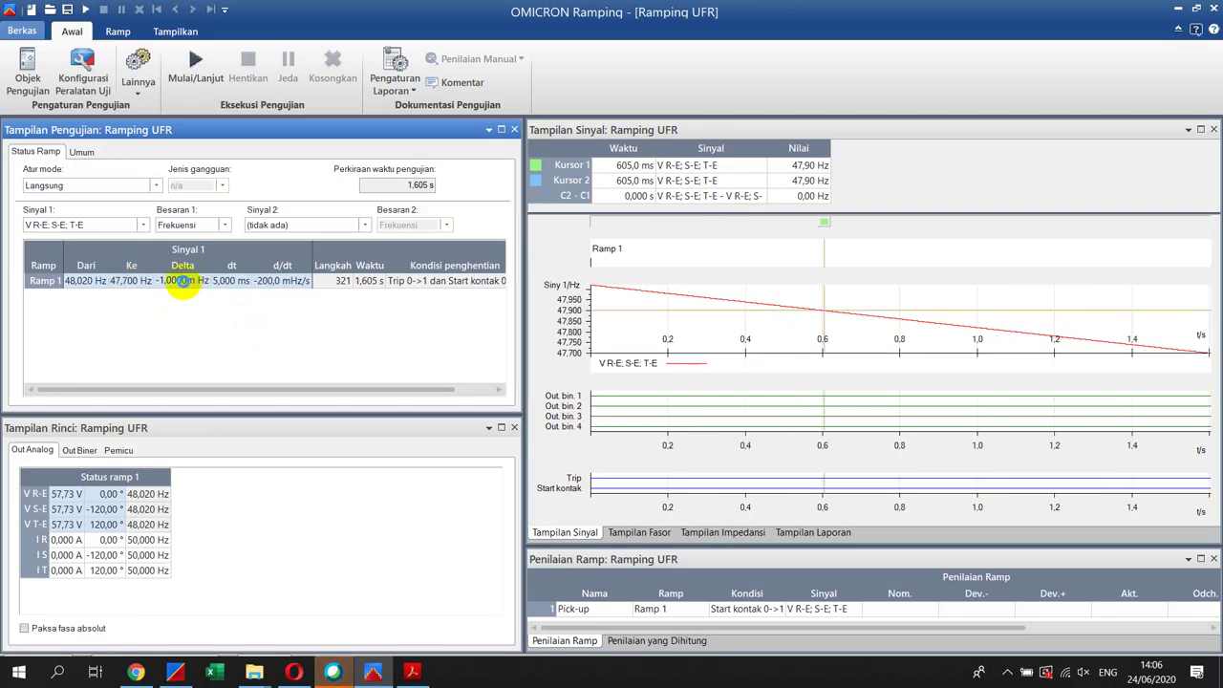
{"action": "type", "text": "0"}
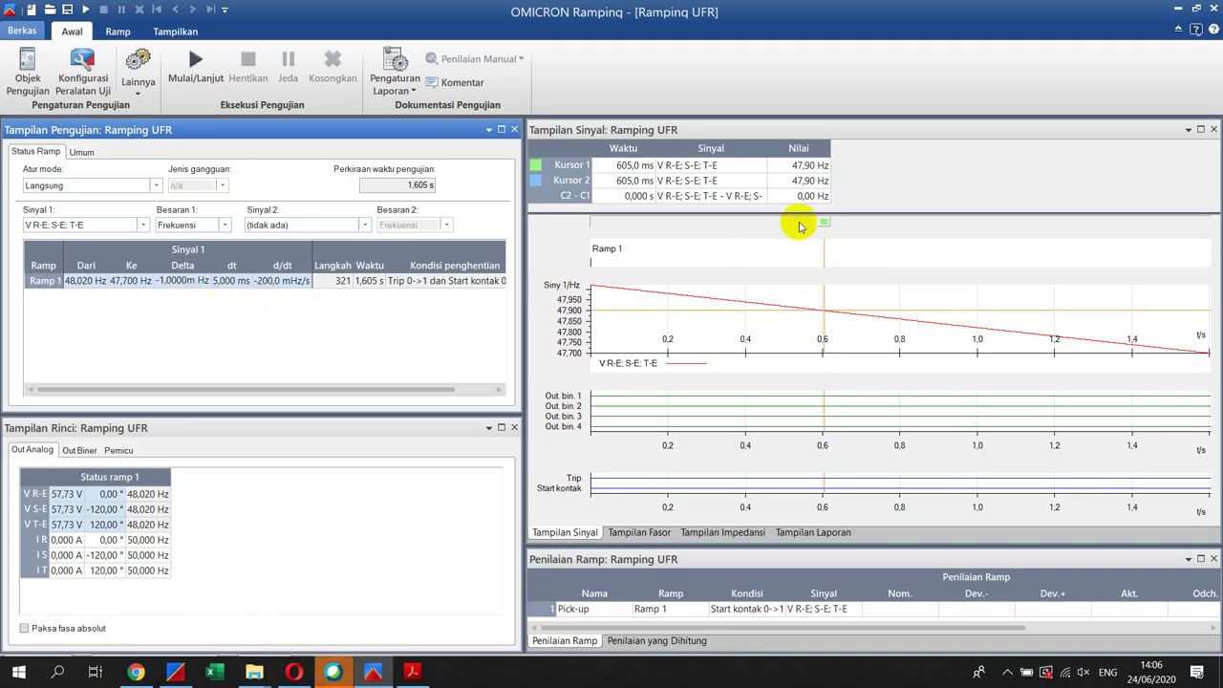
- Move Kursor 1 to the start of the ramp at 0,000 s and run the ramping test
{"action": "left_click", "coordinate": [823, 236]}
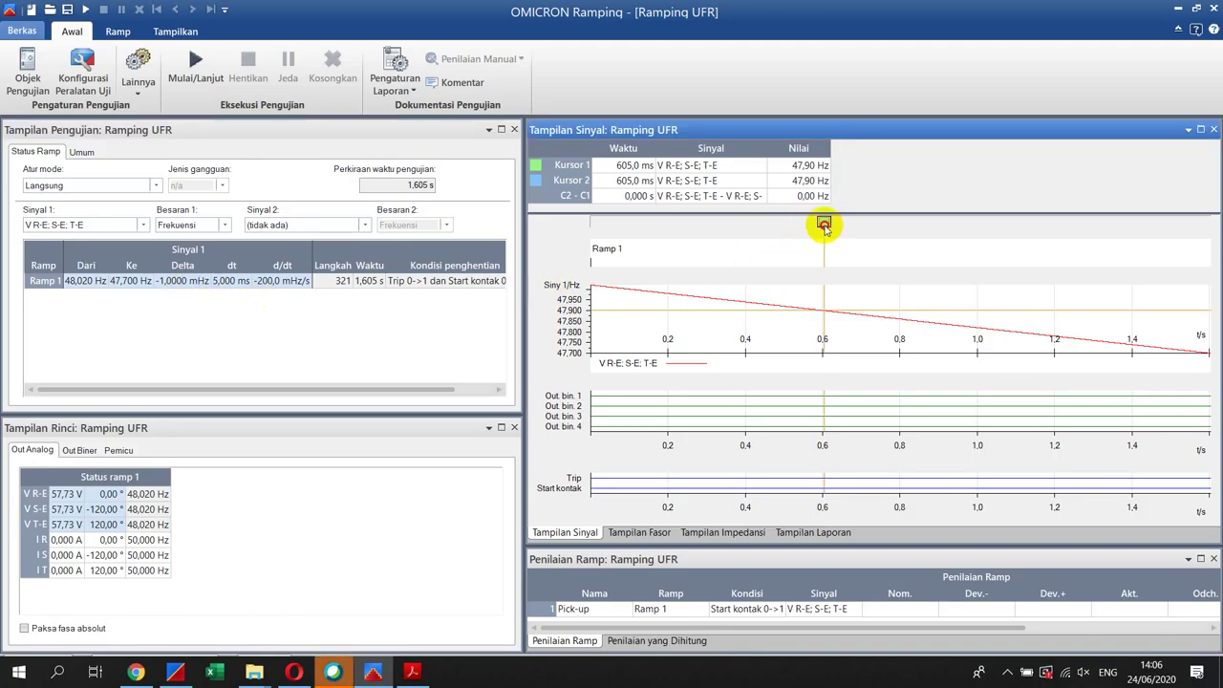
{"action": "left_click_drag", "start_coordinate": [822, 224], "coordinate": [565, 277]}
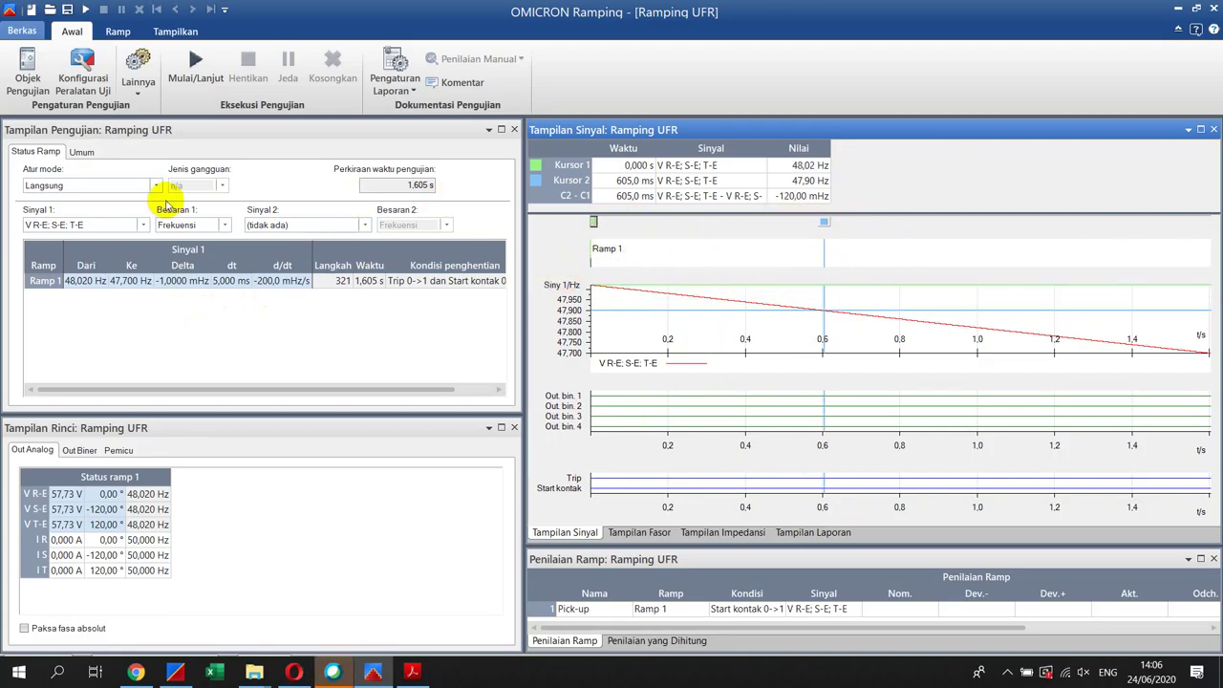
{"action": "left_click", "coordinate": [175, 78]}
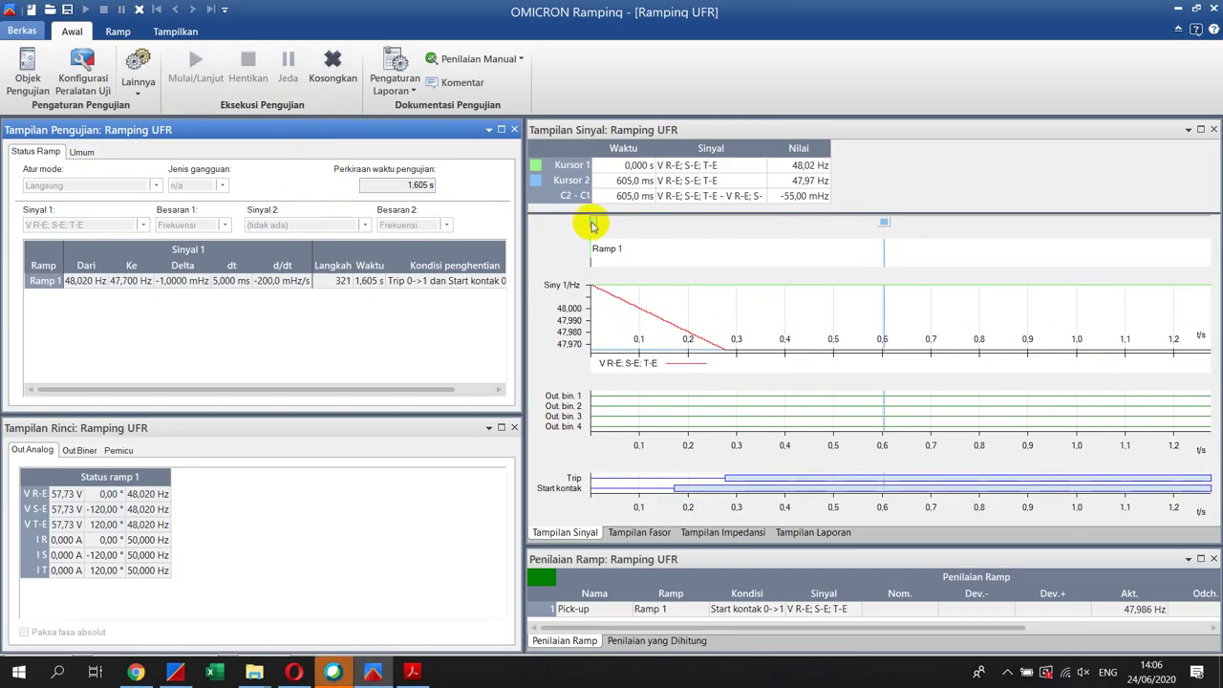
- Place Kursor 1 at the Start kontak transition, about 171,9 ms, and Kursor 2 at the Trip transition, about 277,1 ms
{"action": "left_click_drag", "start_coordinate": [594, 229], "coordinate": [670, 245]}
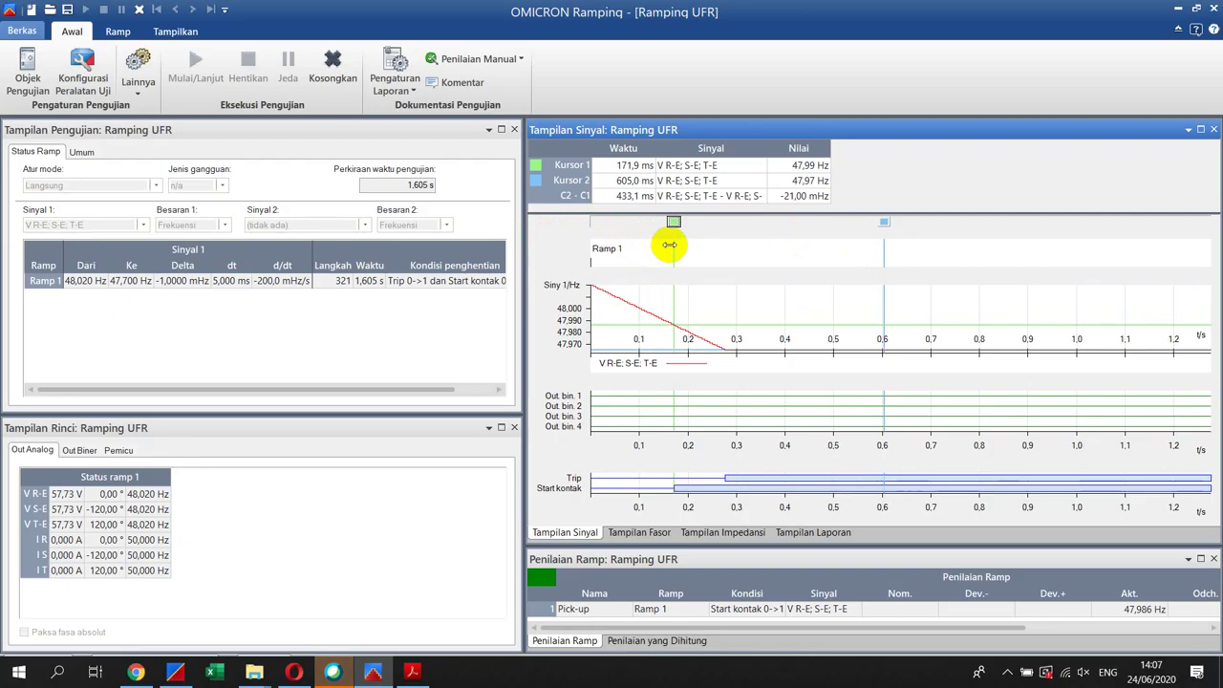
{"action": "left_click_drag", "start_coordinate": [884, 222], "coordinate": [728, 256]}
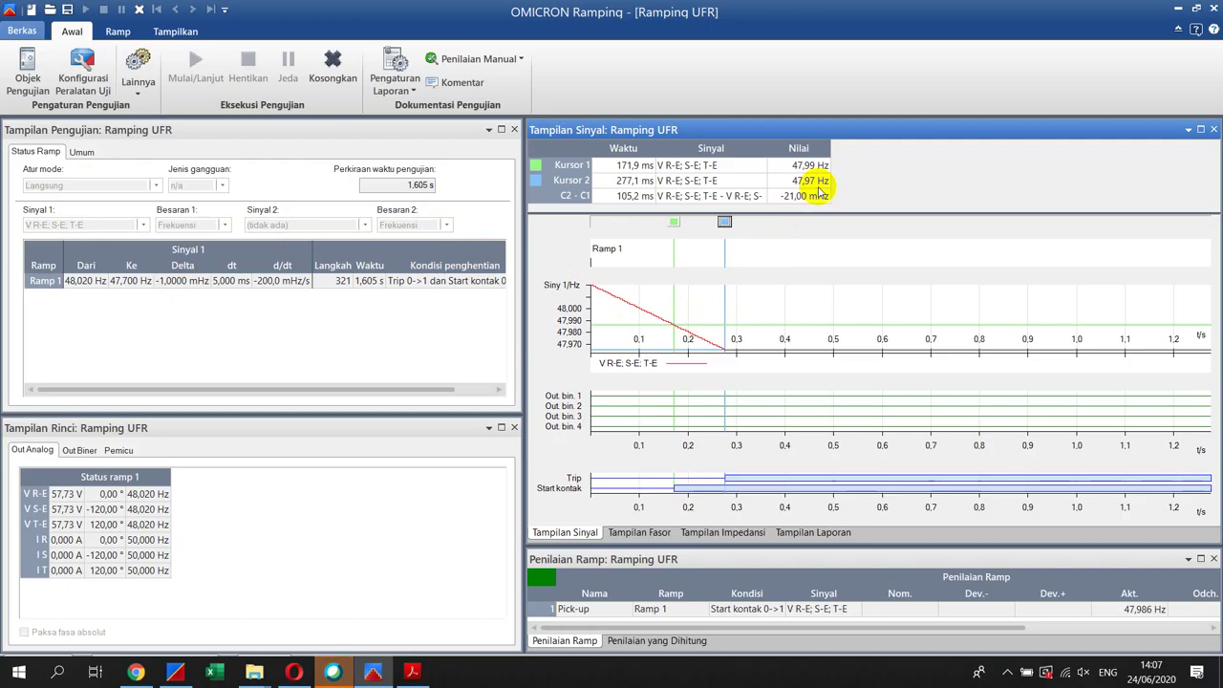
{"action": "left_click", "coordinate": [171, 287]}
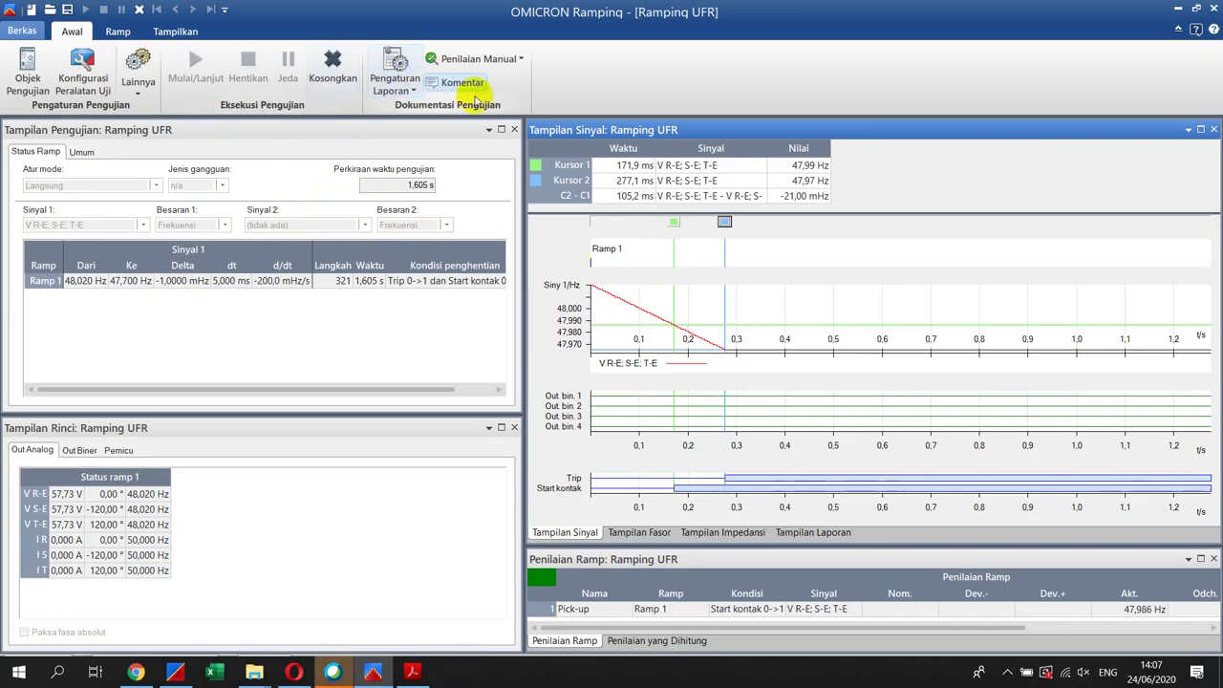
- Open the test report and review it from the test settings through the cursor data and test status
{"action": "left_click", "coordinate": [845, 535]}
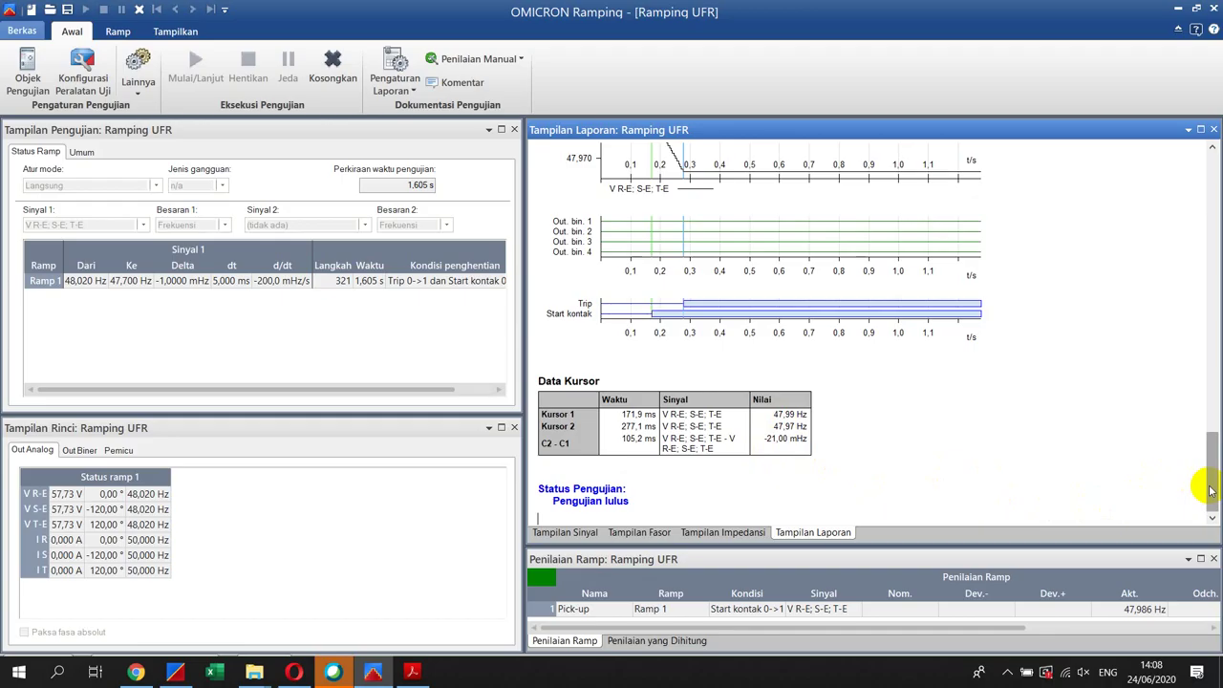
{"action": "left_click_drag", "start_coordinate": [1210, 488], "coordinate": [1196, 202]}
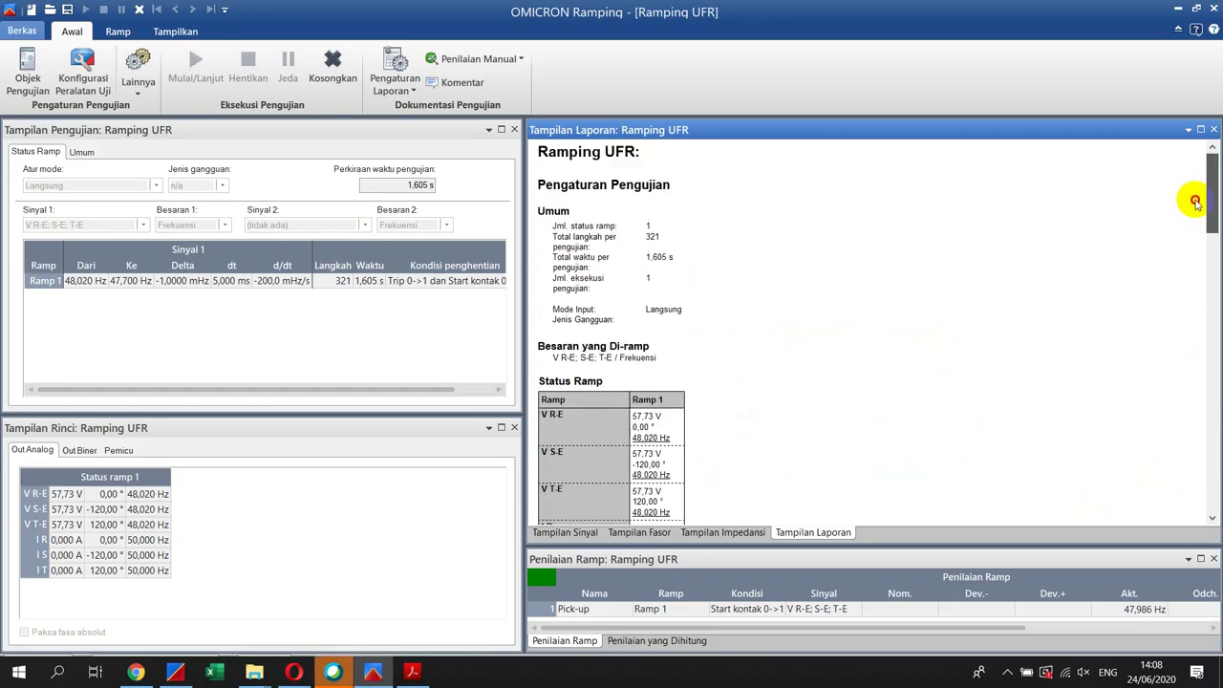
{"action": "left_click_drag", "start_coordinate": [1195, 203], "coordinate": [1212, 495]}
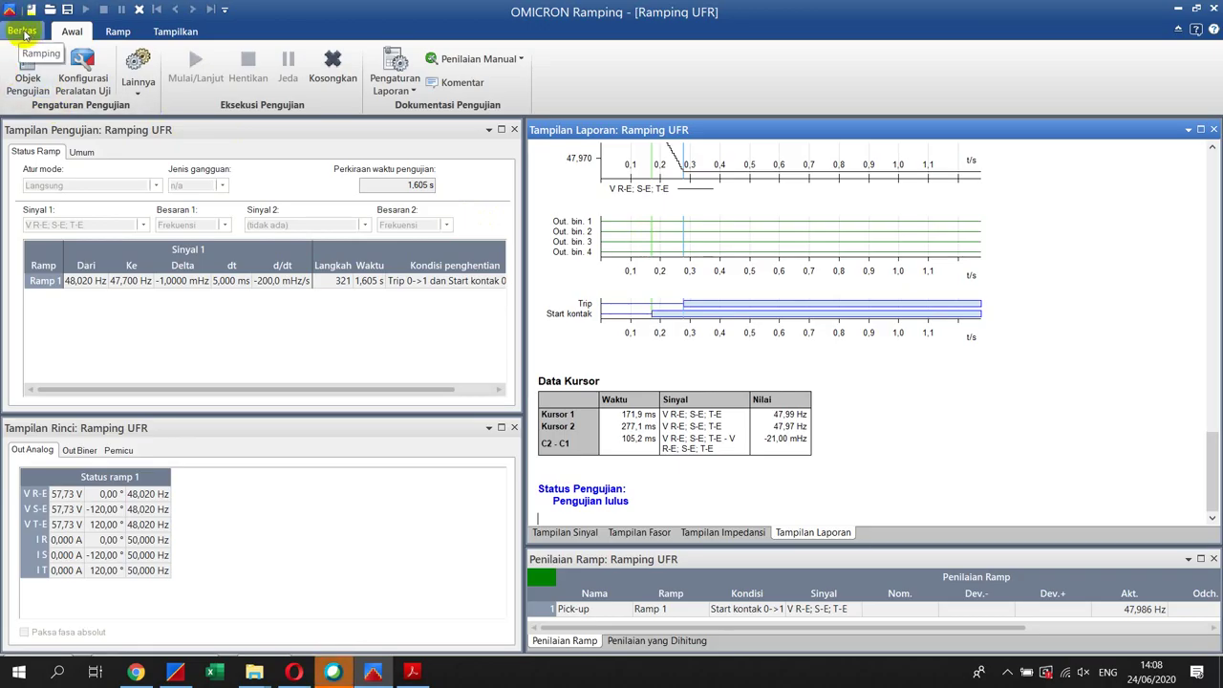
- Print all pages of the test report with the Adobe PDF printer
{"action": "left_click", "coordinate": [24, 32]}
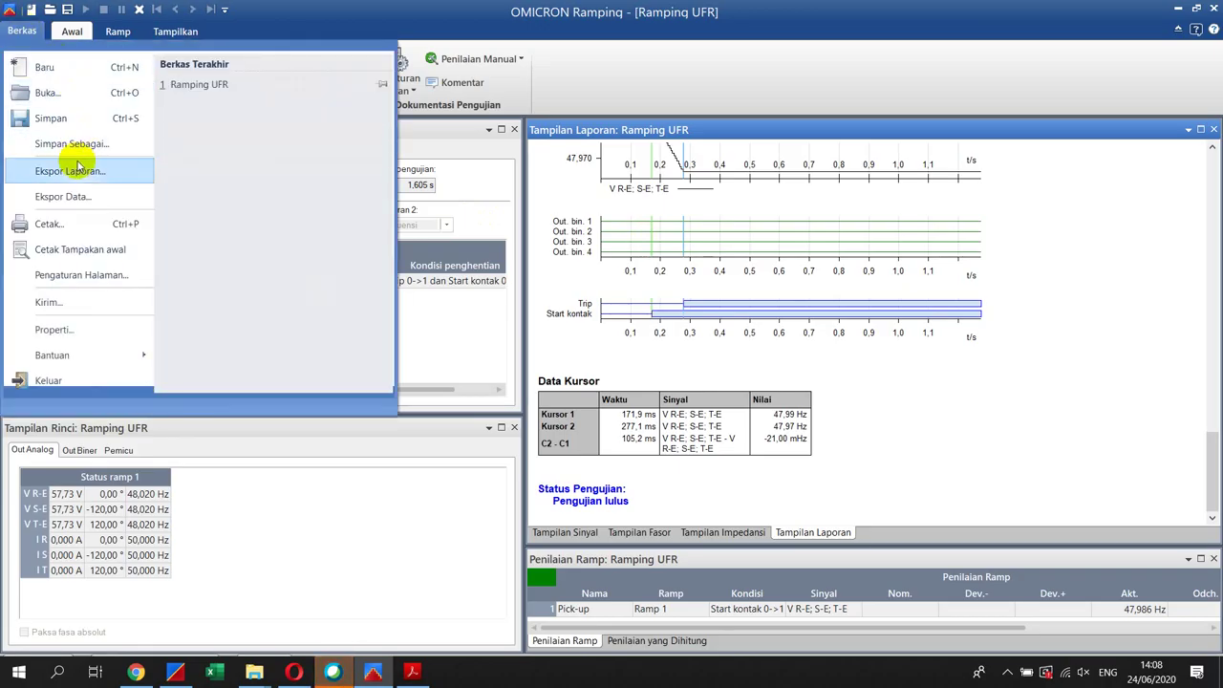
{"action": "left_click", "coordinate": [53, 227]}
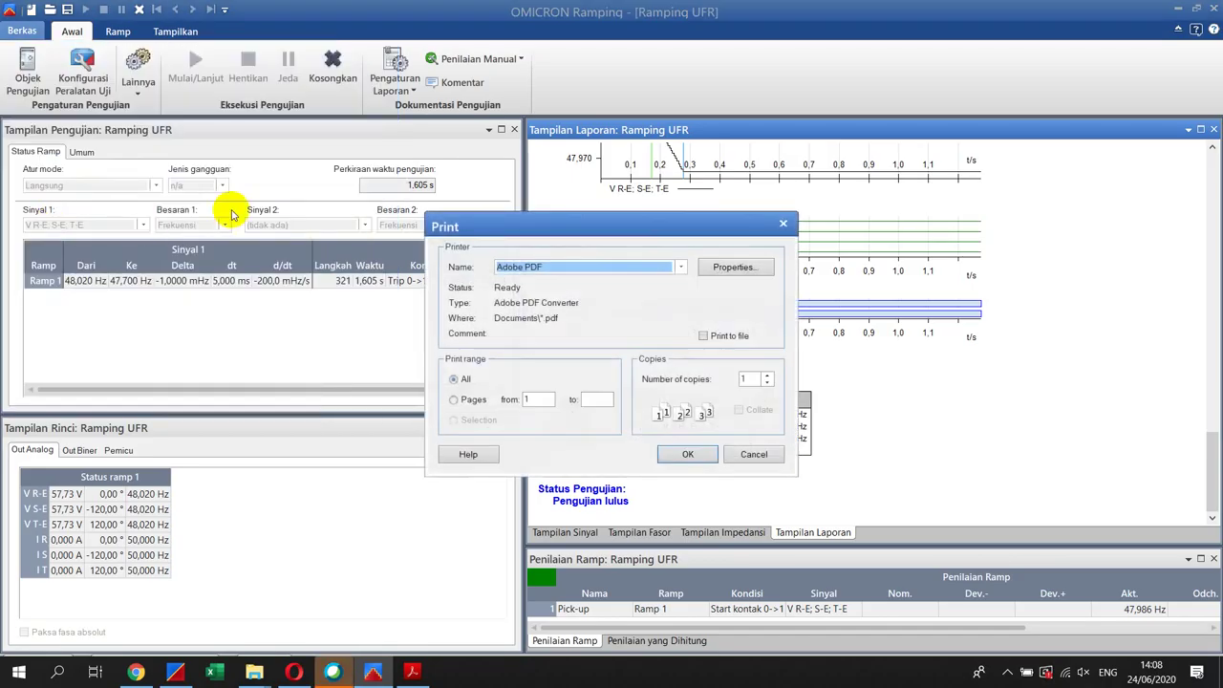
{"action": "left_click", "coordinate": [686, 454]}
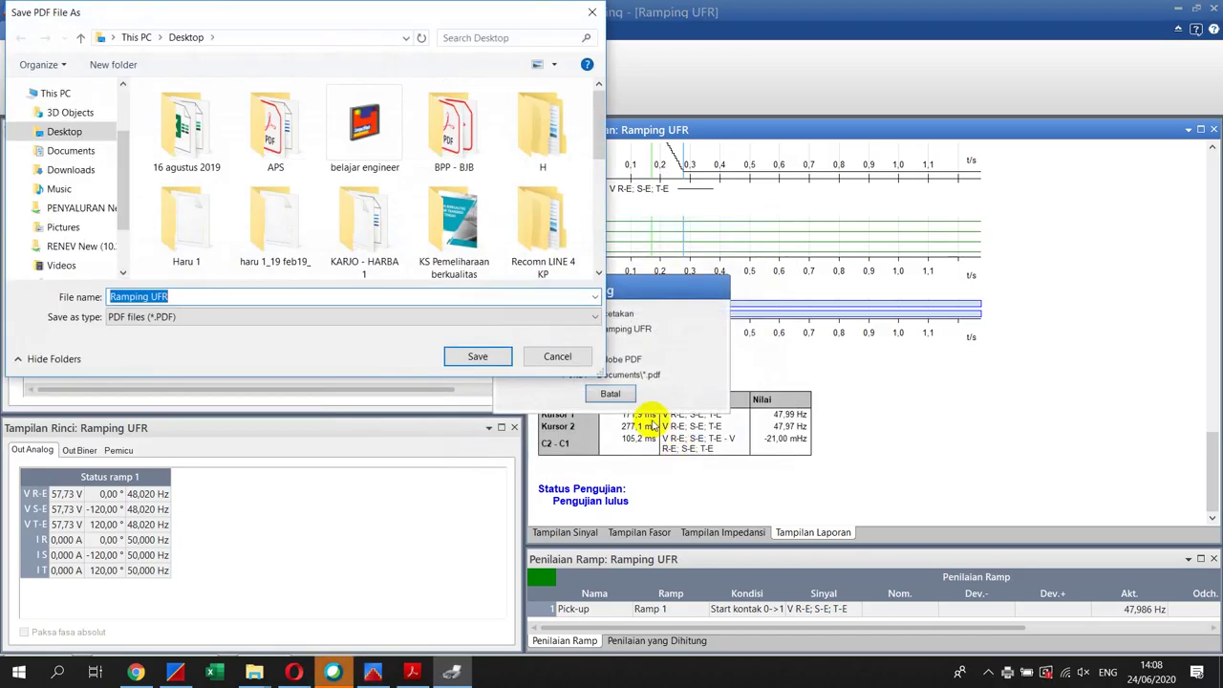
- Select the letters "mping" in the PDF's file name "Ramping UFR"
{"action": "left_click", "coordinate": [334, 295]}
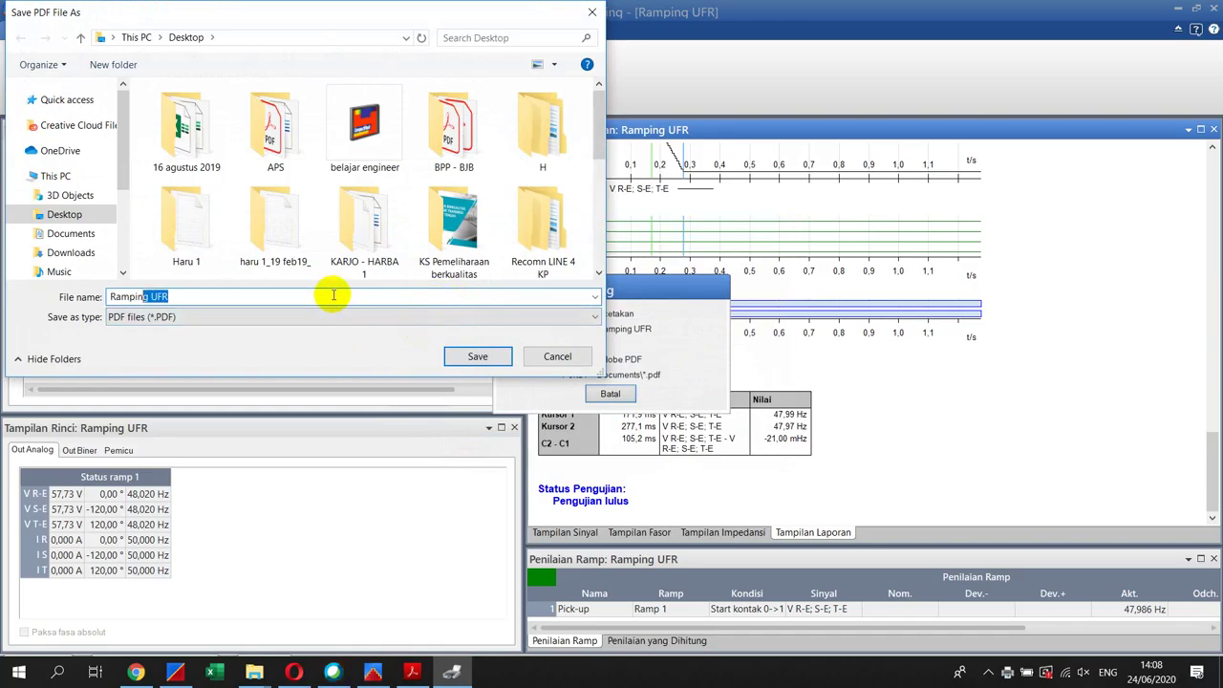
{"action": "key", "text": "Left"}
{"action": "key", "text": "shift+Left"}
{"action": "key", "text": "shift+Left"}
{"action": "key", "text": "shift+Left"}
{"action": "key", "text": "shift+Left"}
{"action": "key", "text": "shift+Left"}
{"action": "key", "text": "shift+Left"}
{"action": "key", "text": "shift+Left"}
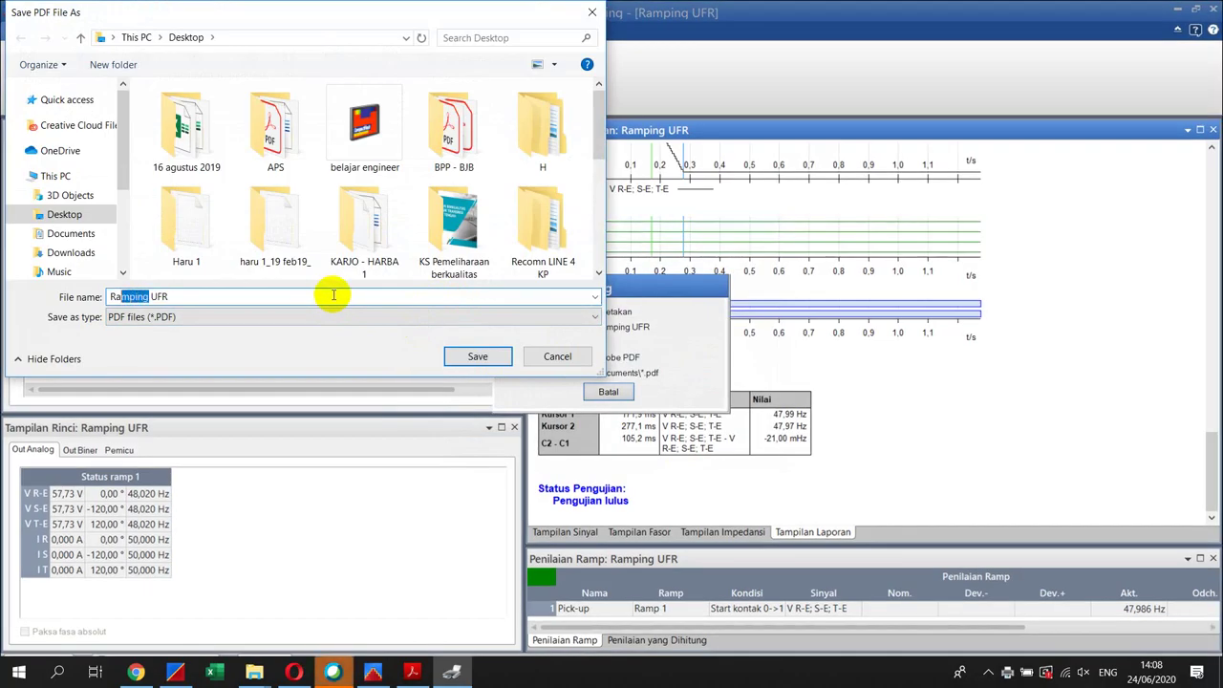